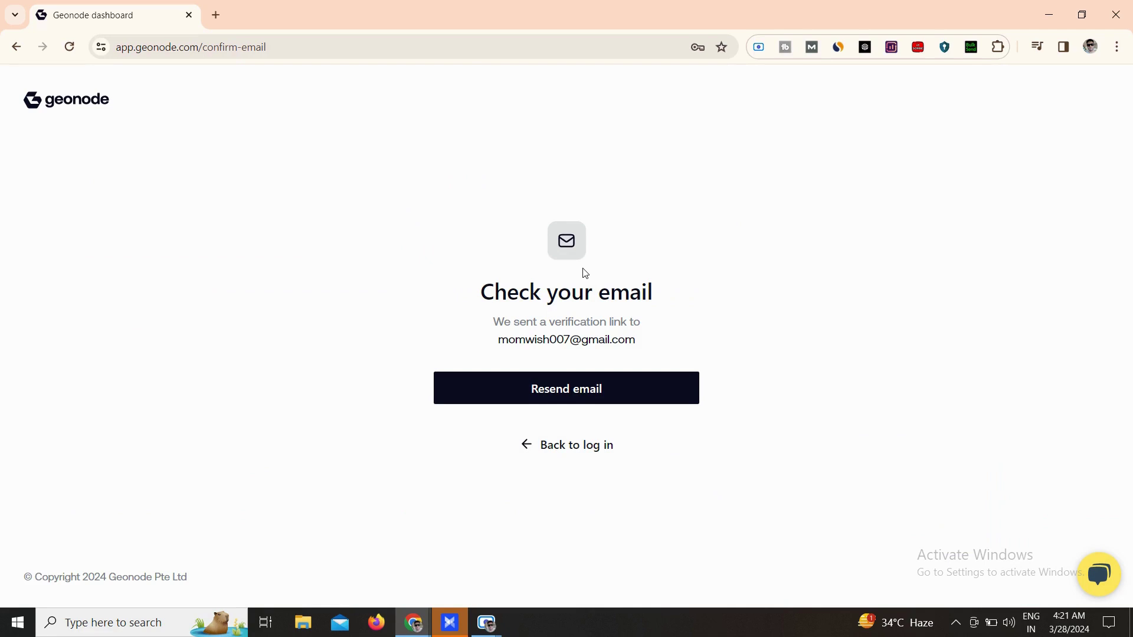
Open Geonode's welcome message in Gmail, verify the account's email address from it and continue to the dashboard.
click(216, 15)
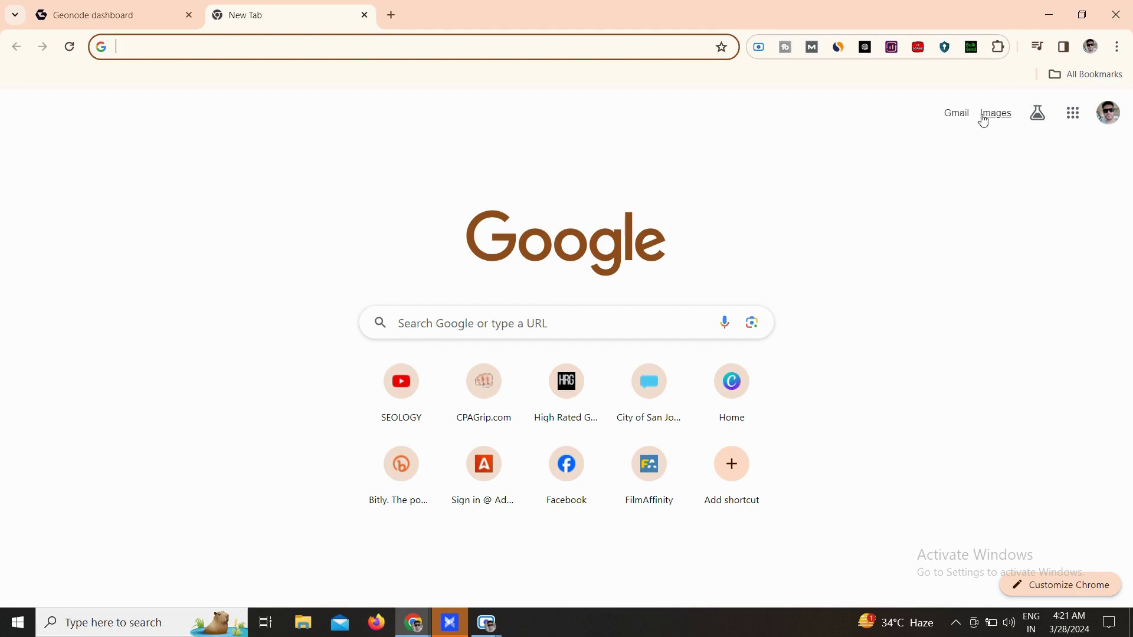
click(960, 118)
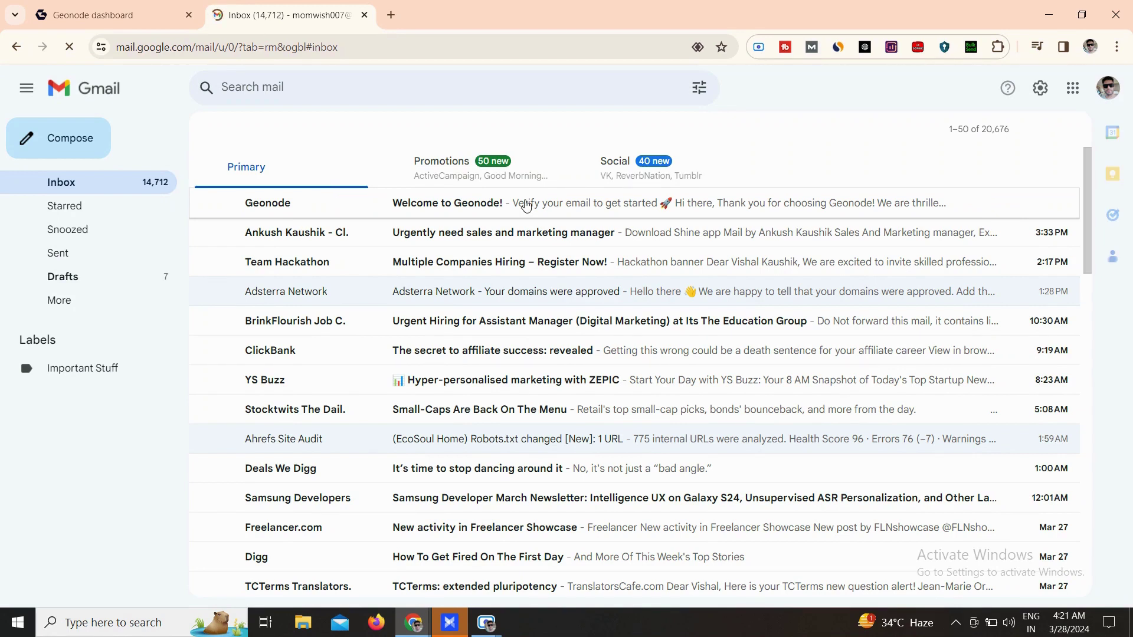
click(554, 216)
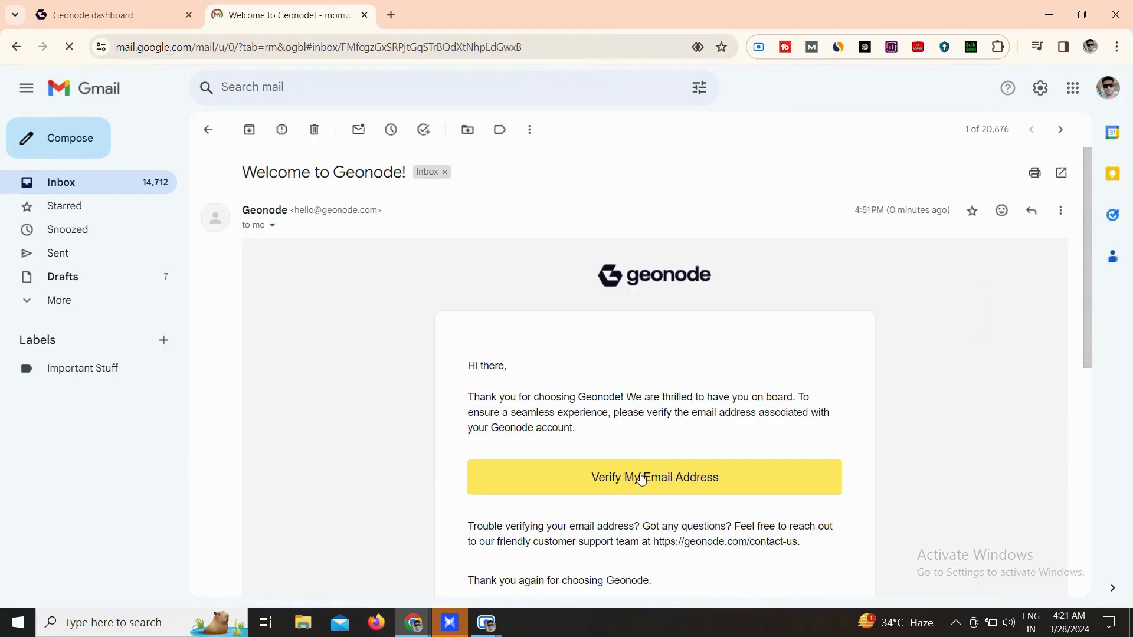
click(728, 478)
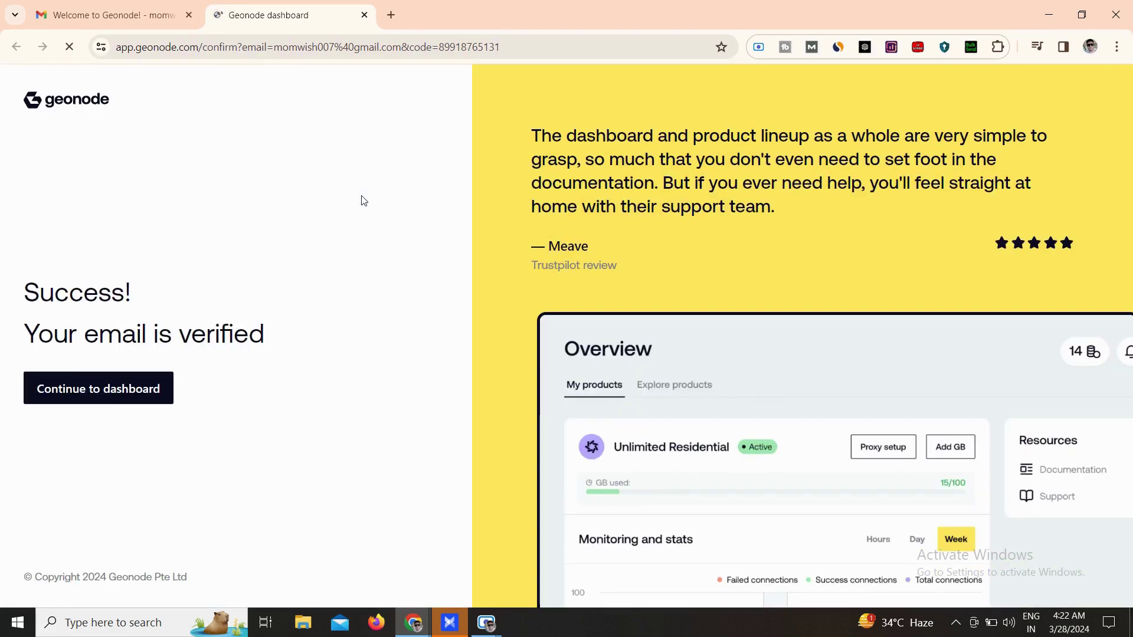
click(98, 391)
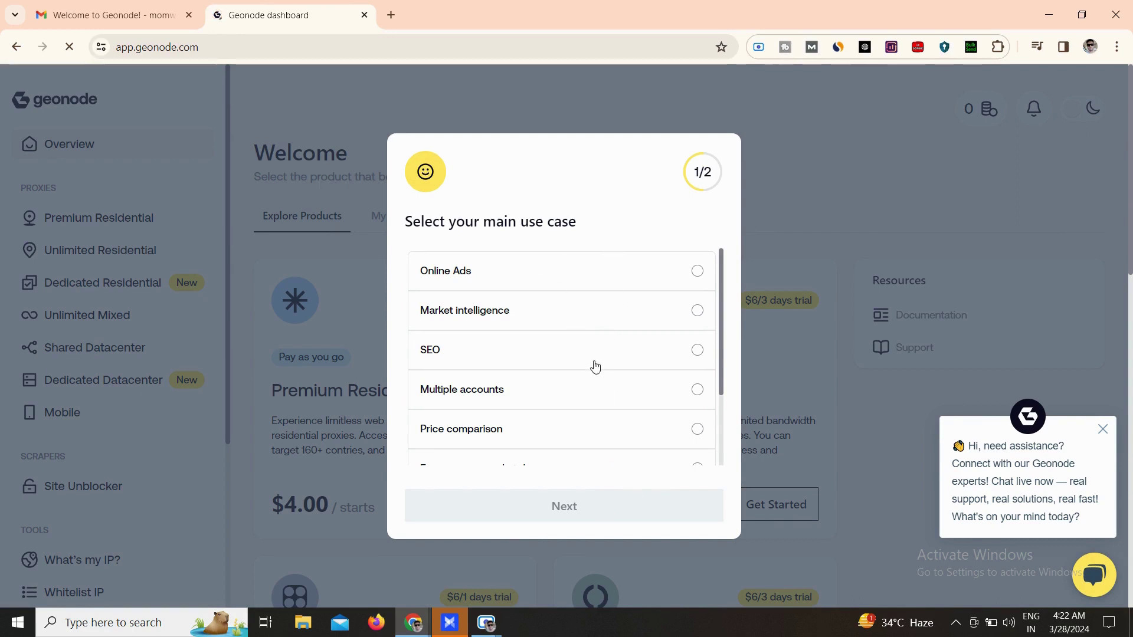
Complete the onboarding survey with Online Ads as the main use case and "Use it with a third party tool" as the usage.
scroll(595, 367, down, 3)
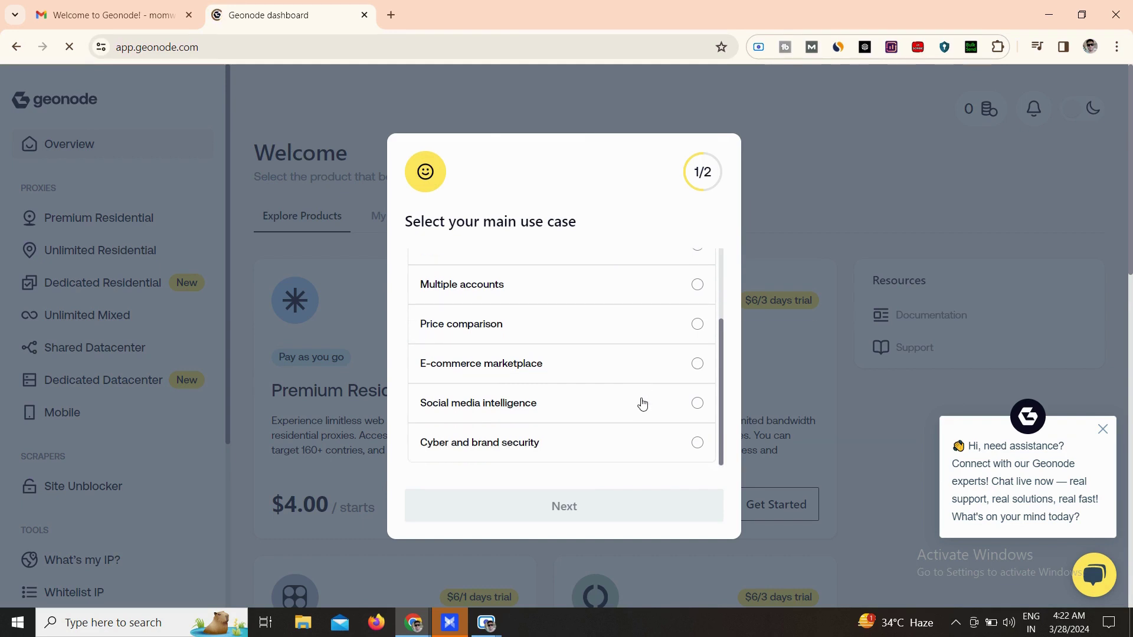
scroll(643, 405, up, 3)
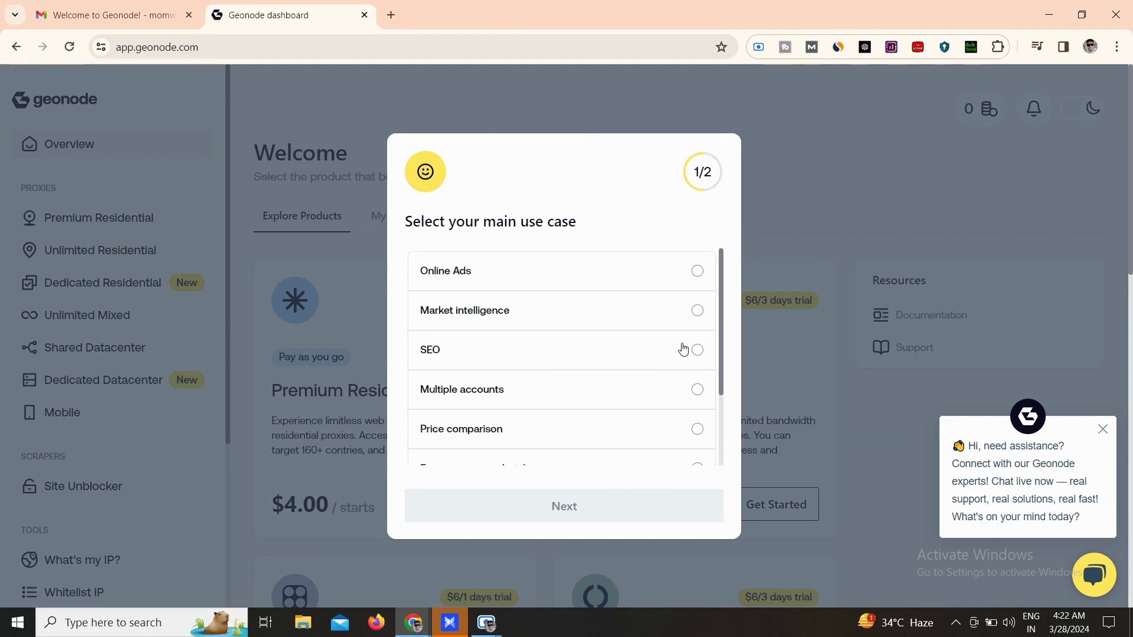
click(691, 270)
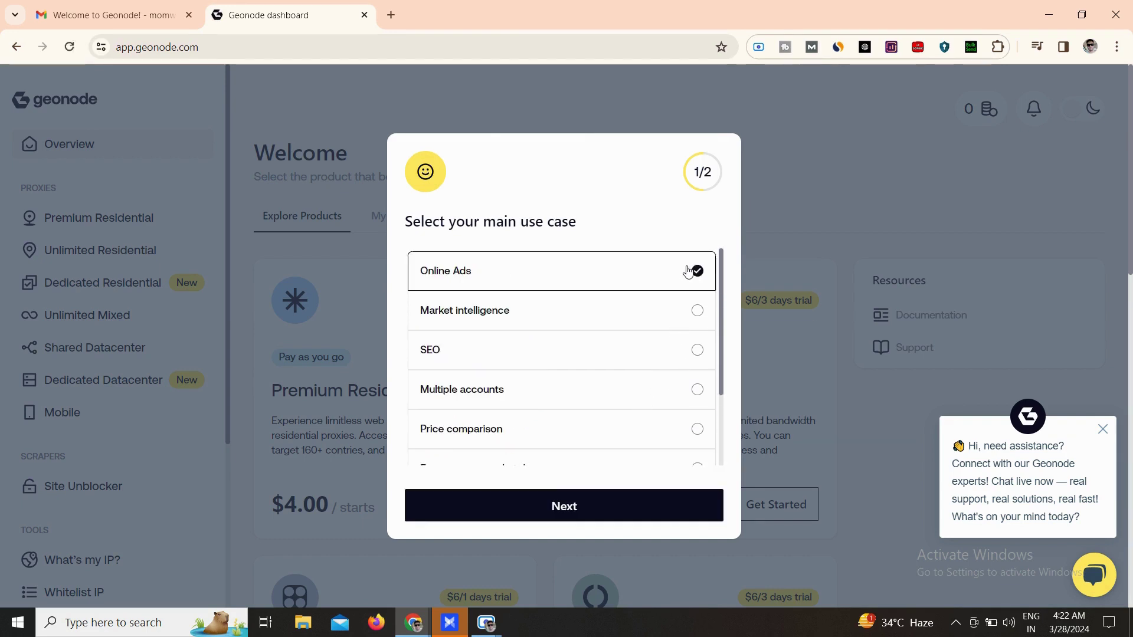
click(598, 508)
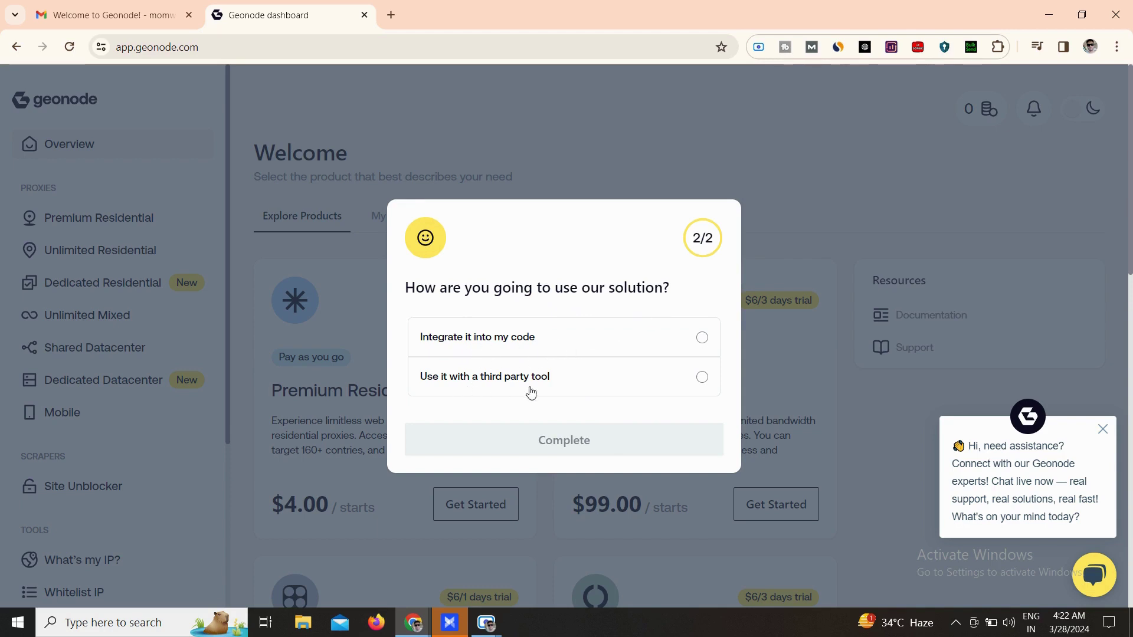
click(603, 379)
click(595, 437)
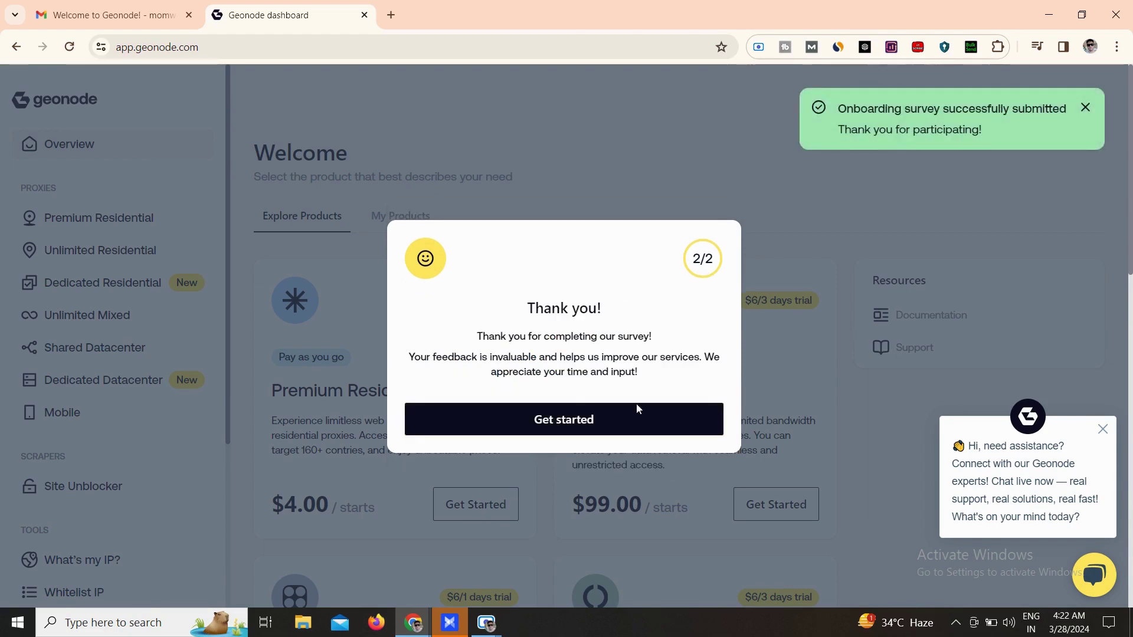
click(619, 420)
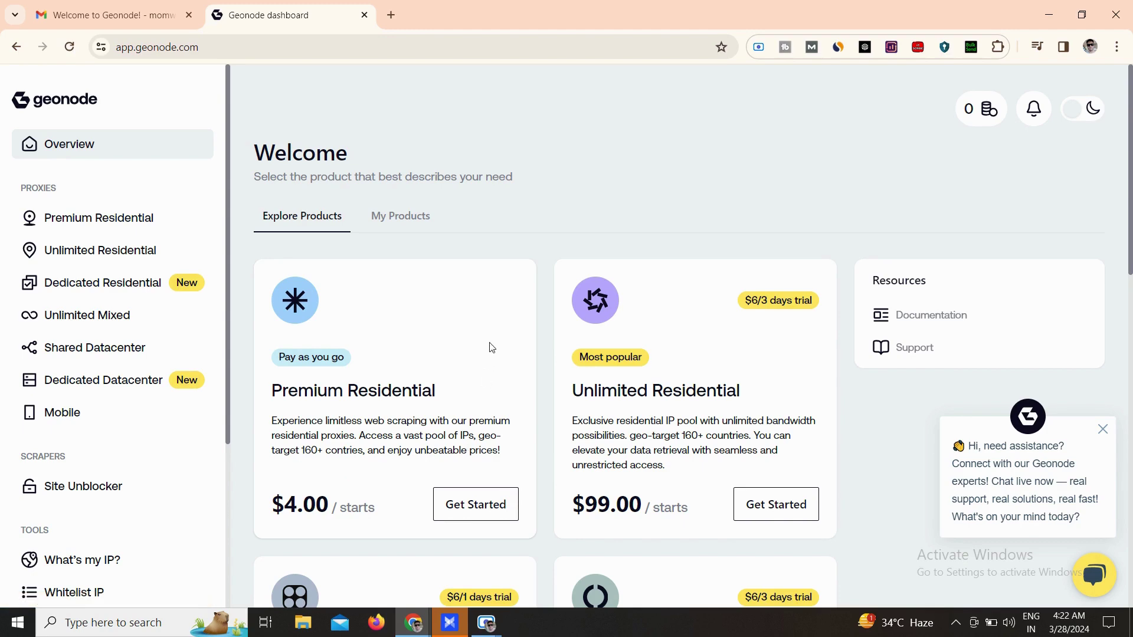
Look through the available proxy products and get started with the pay-as-you-go Premium Residential plan.
scroll(721, 267, down, 5)
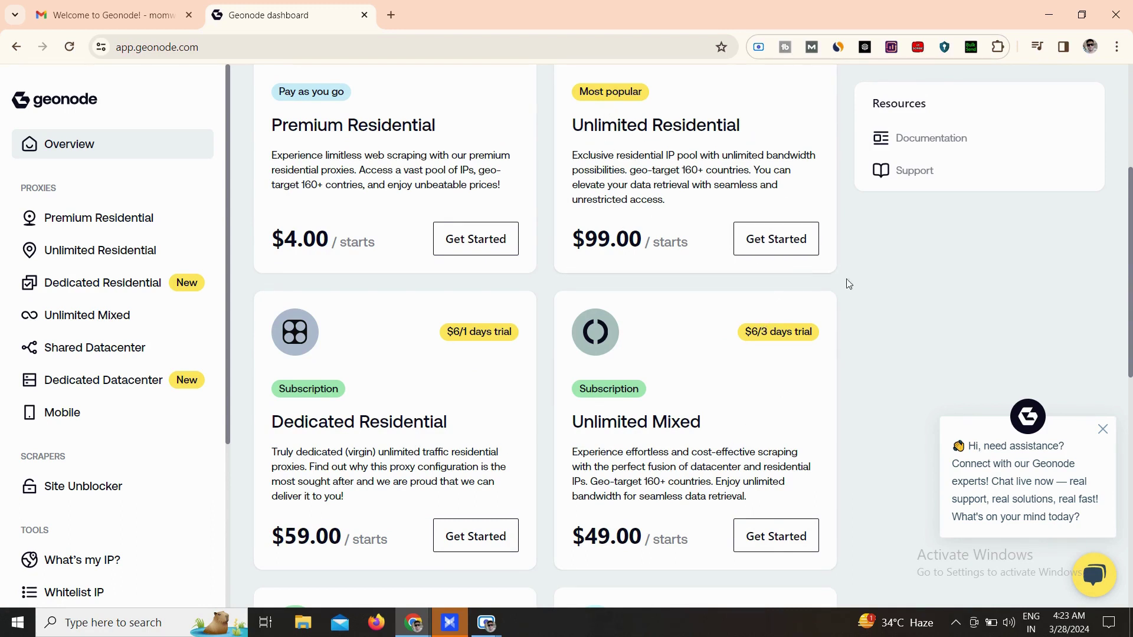
scroll(929, 314, down, 5)
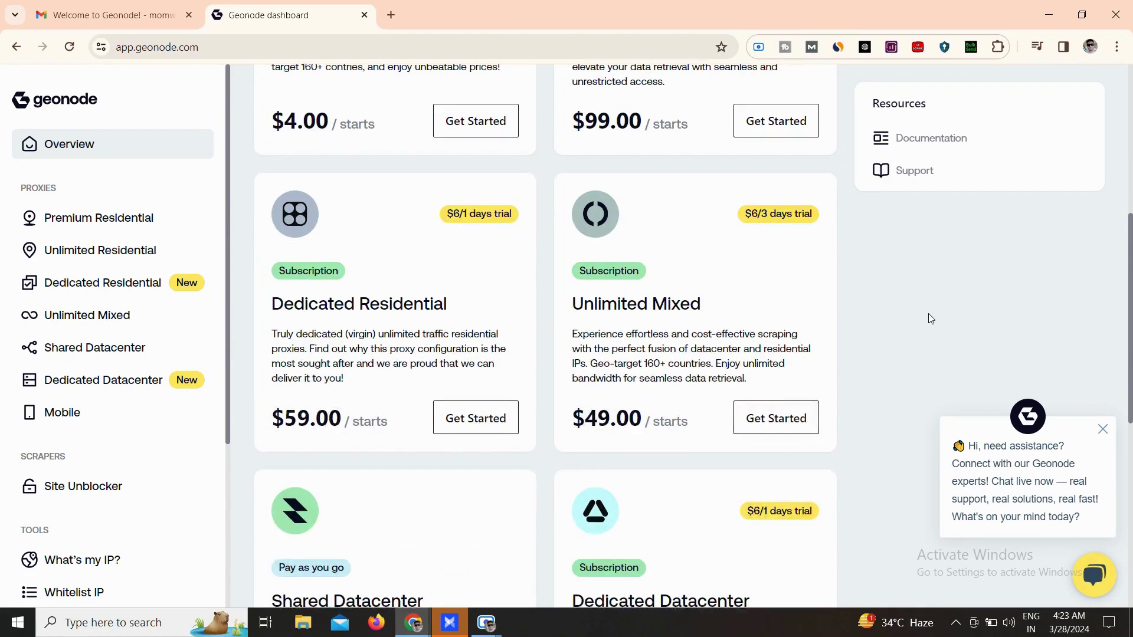
scroll(931, 318, down, 3)
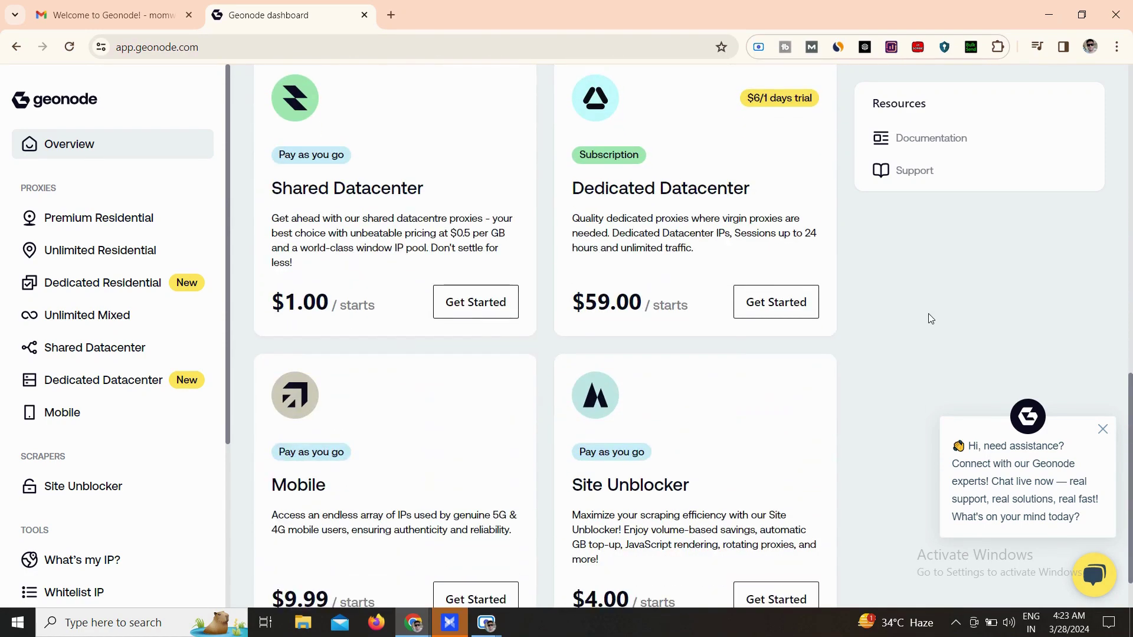
scroll(929, 314, up, 8)
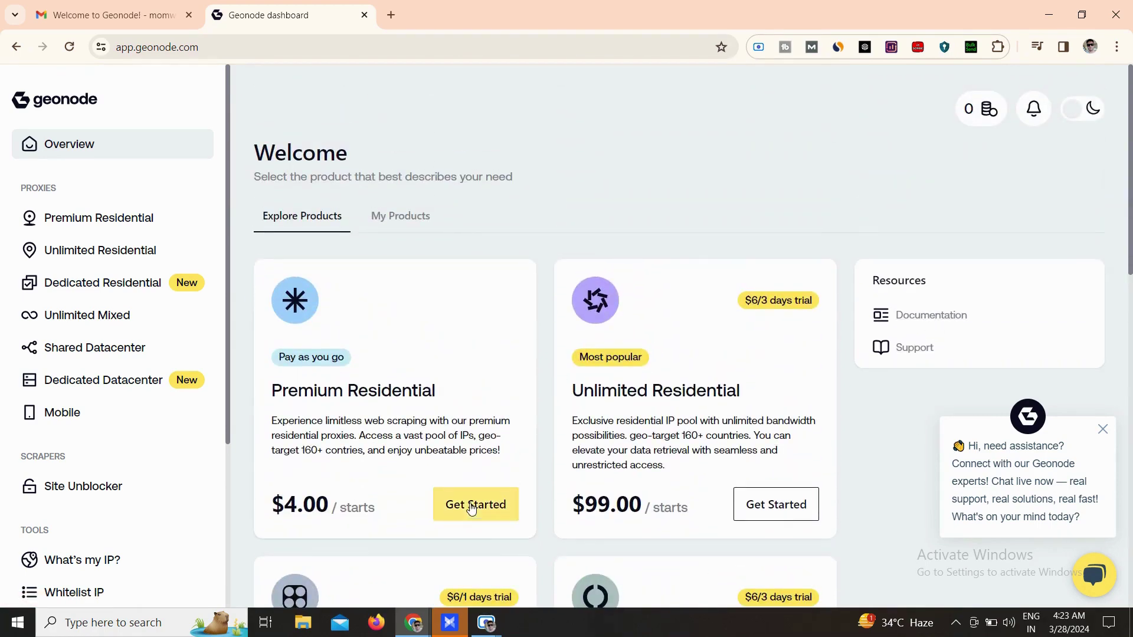
click(488, 508)
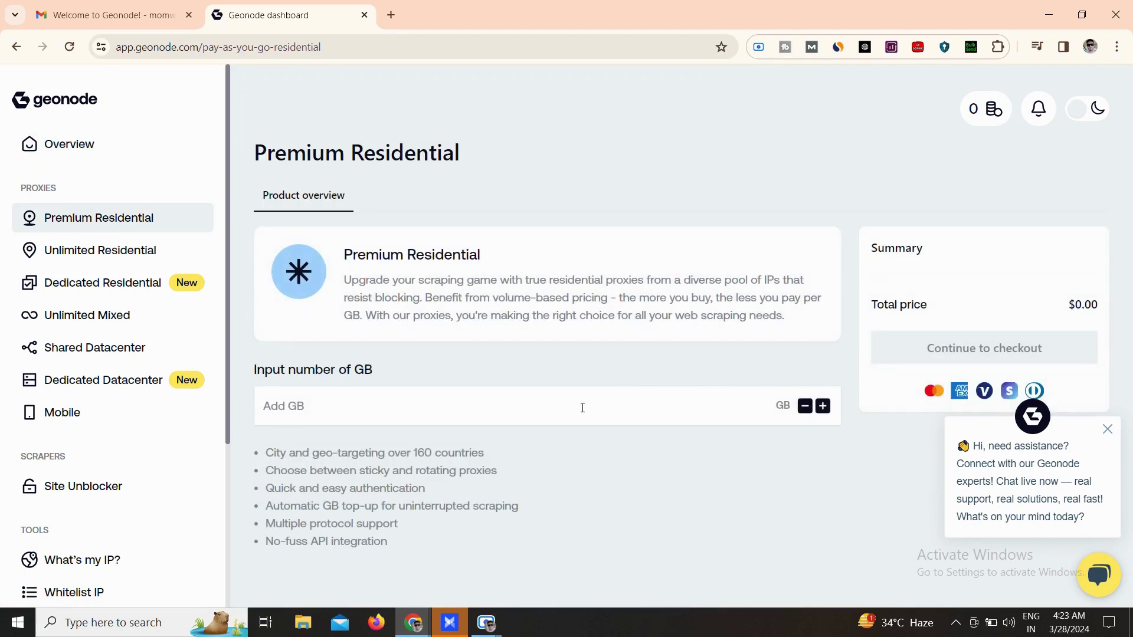
Set the Premium Residential order to 6 GB and dismiss the chat assistance prompt.
click(823, 407)
click(823, 407)
click(823, 406)
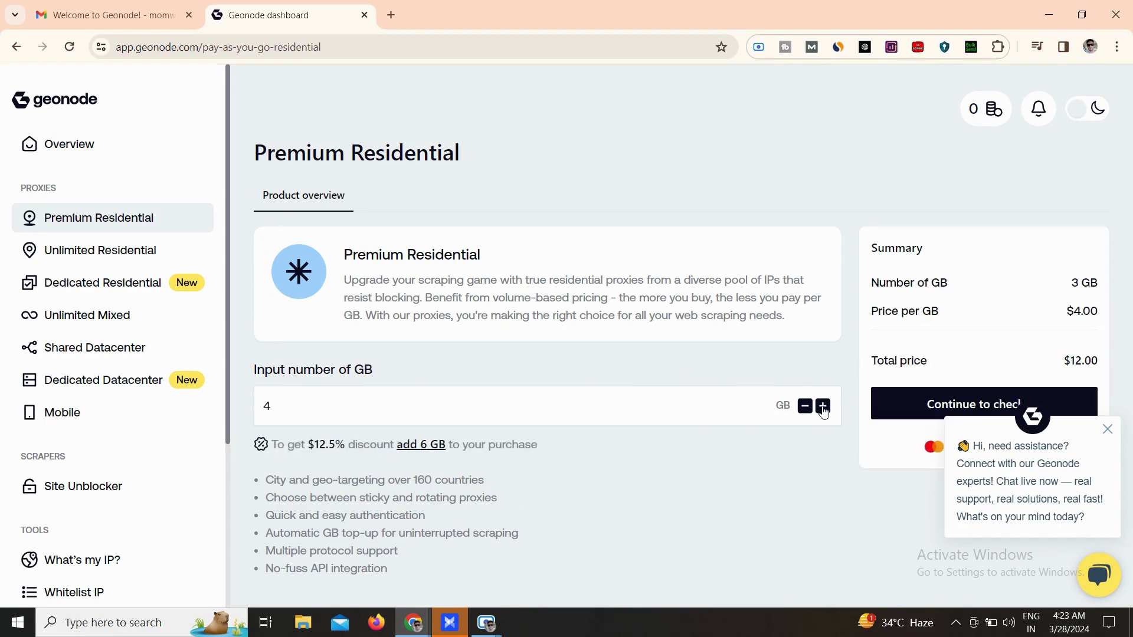
click(823, 407)
click(823, 407)
click(1108, 429)
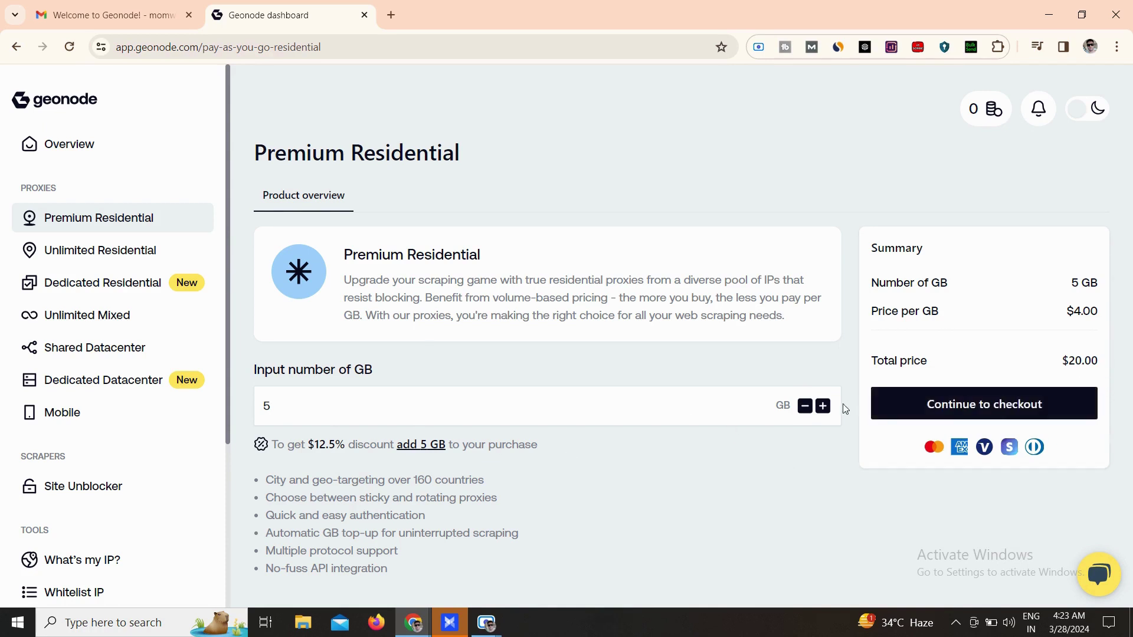
click(824, 407)
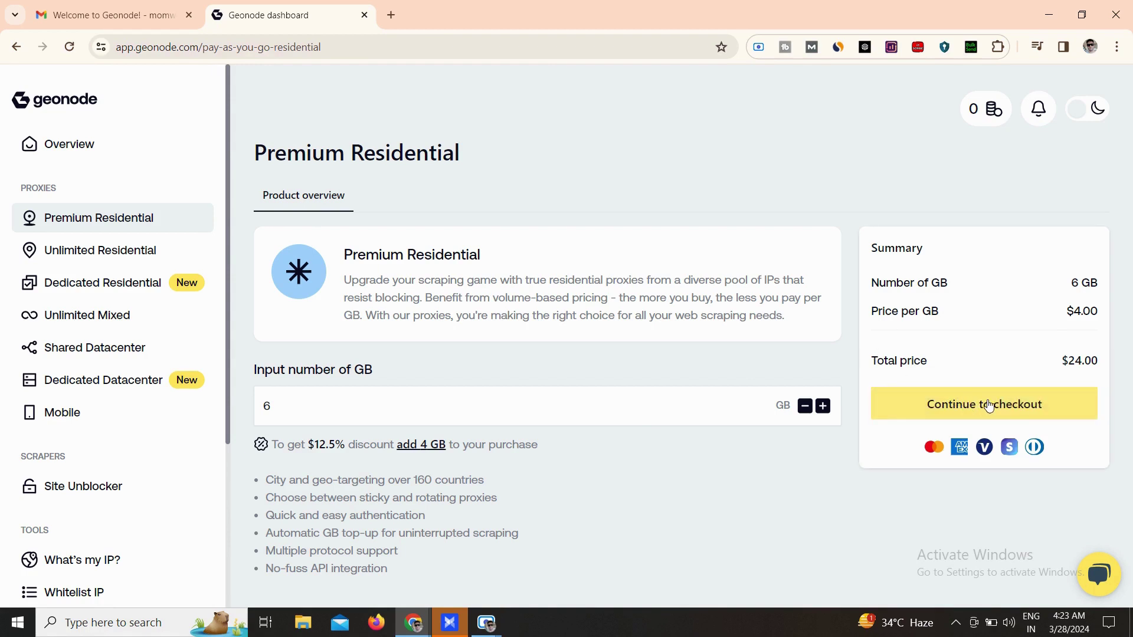
Continue to checkout, choose Credit card as the payment method and review its billing options.
click(1043, 407)
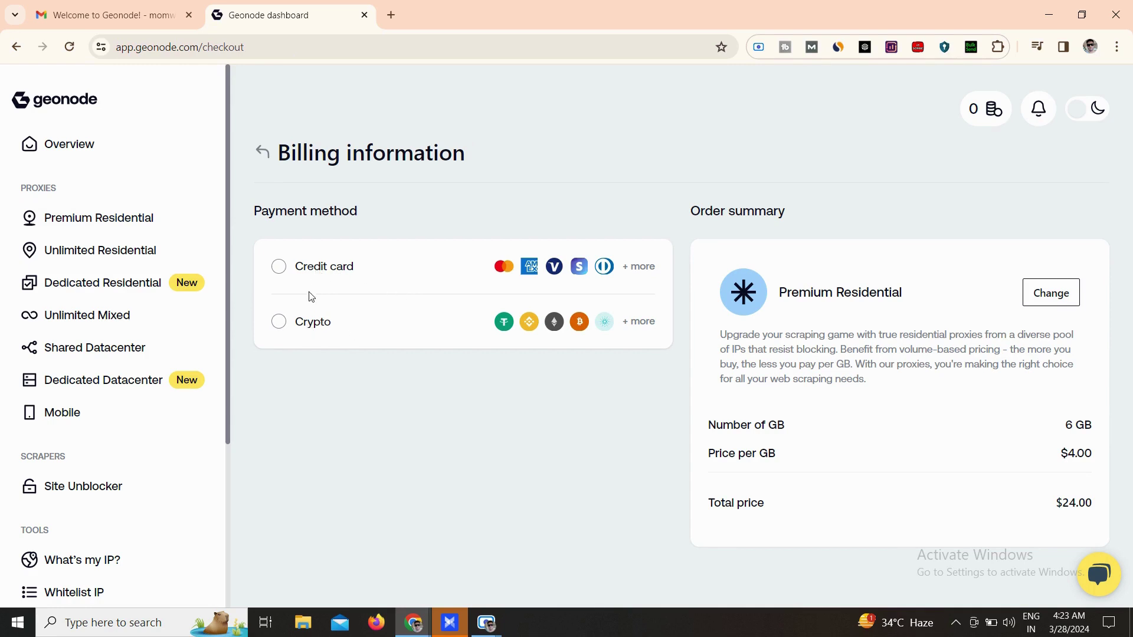
click(294, 269)
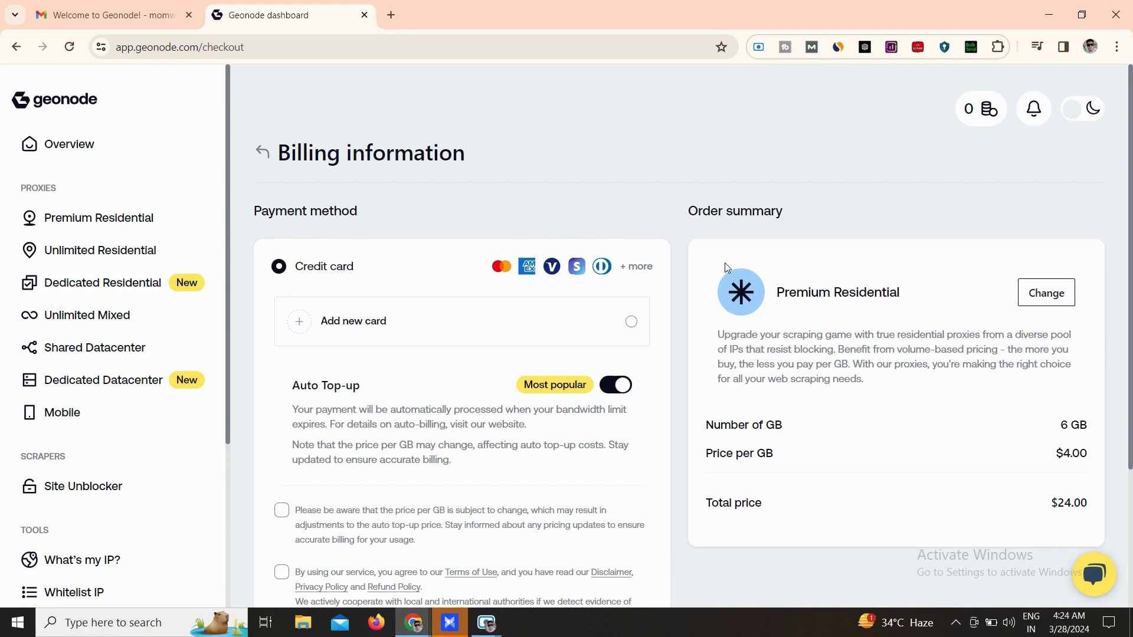
scroll(719, 341, down, 3)
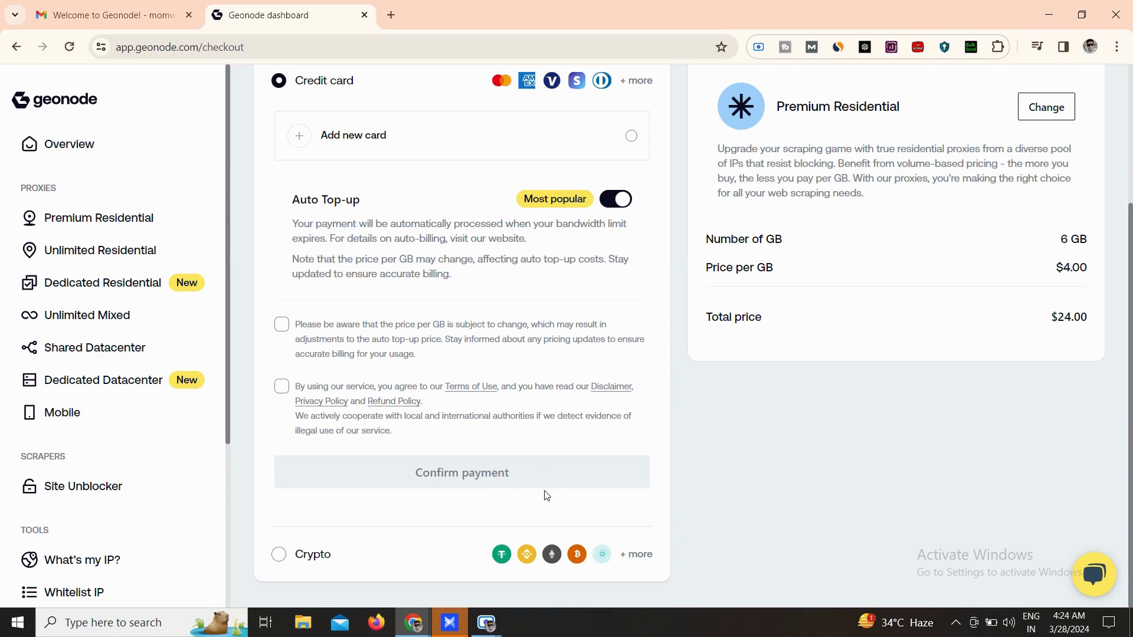
click(1129, 113)
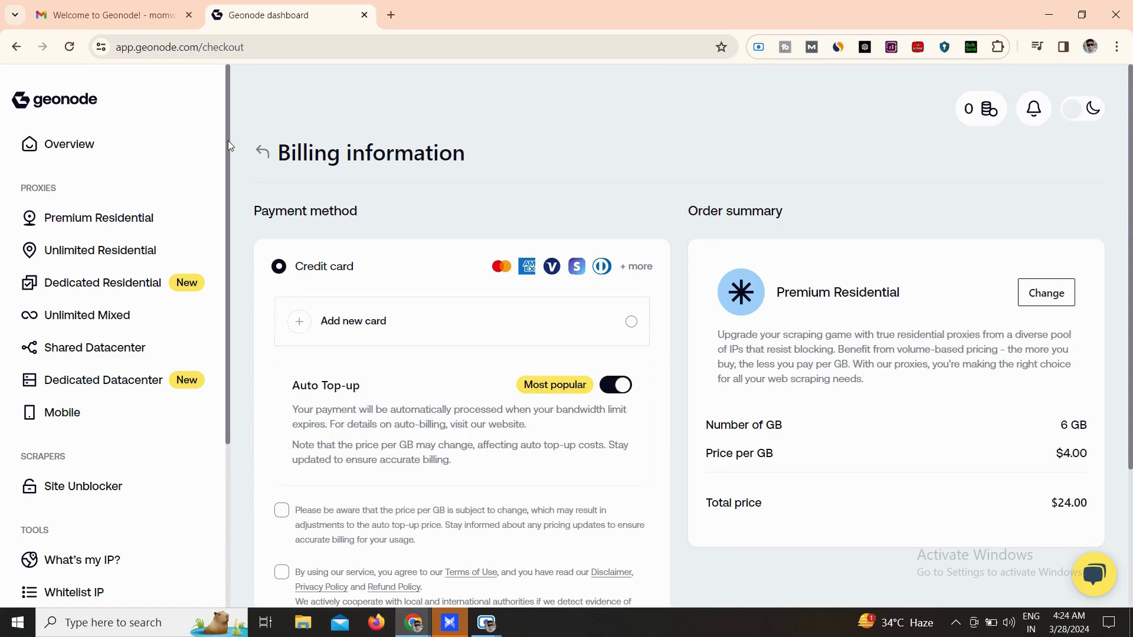
Log out of the current account and log in to the other account with its saved email and password.
drag(227, 140, 227, 354)
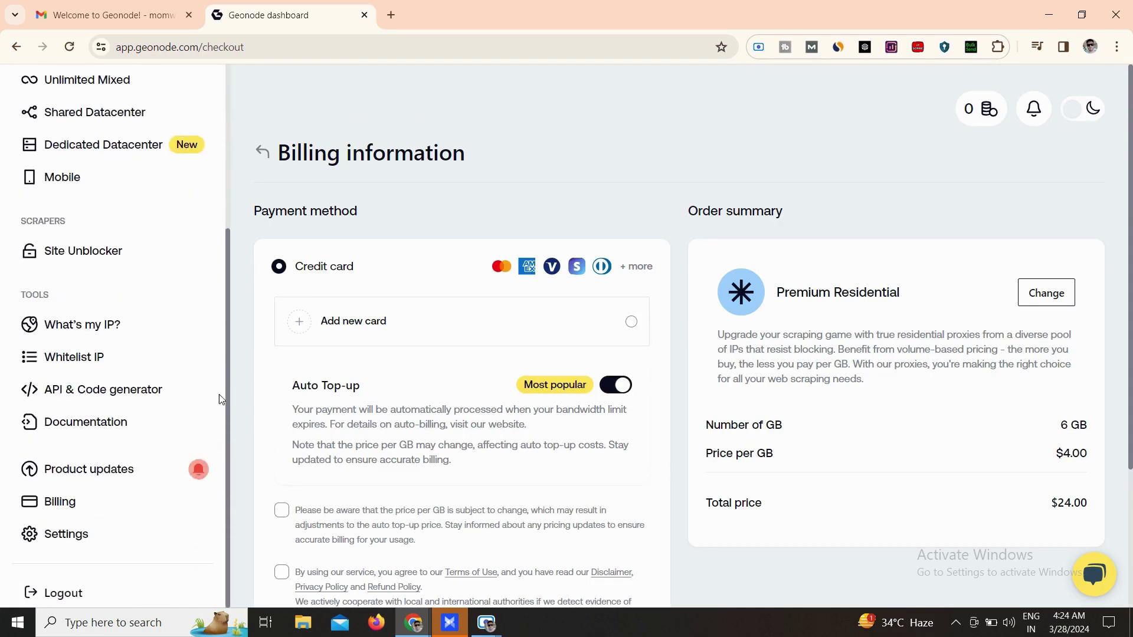
click(79, 592)
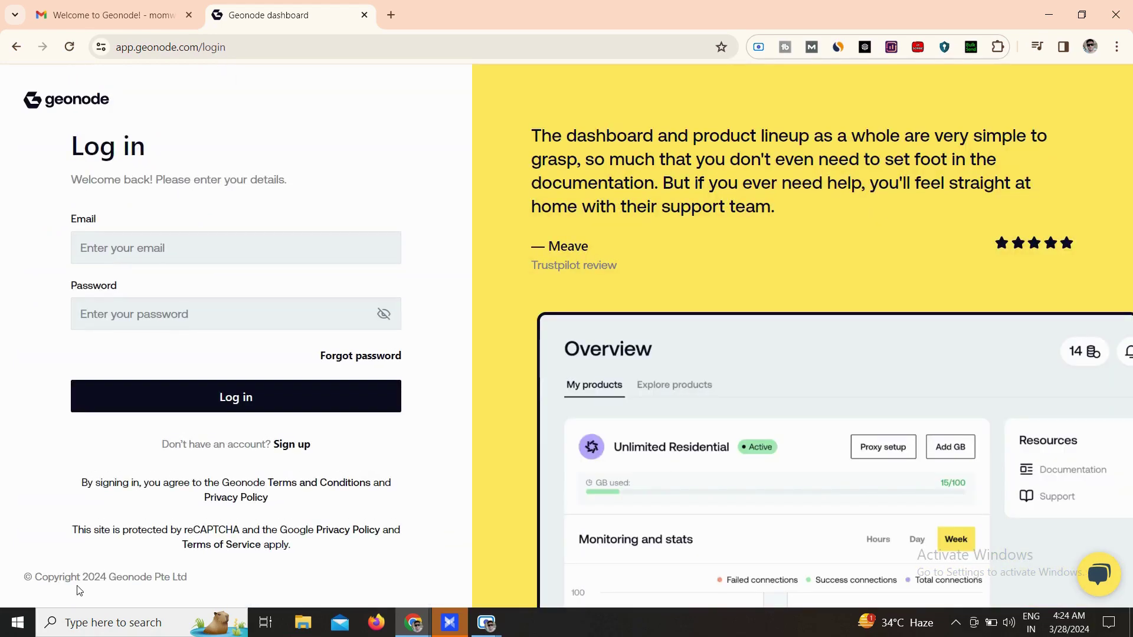
click(222, 253)
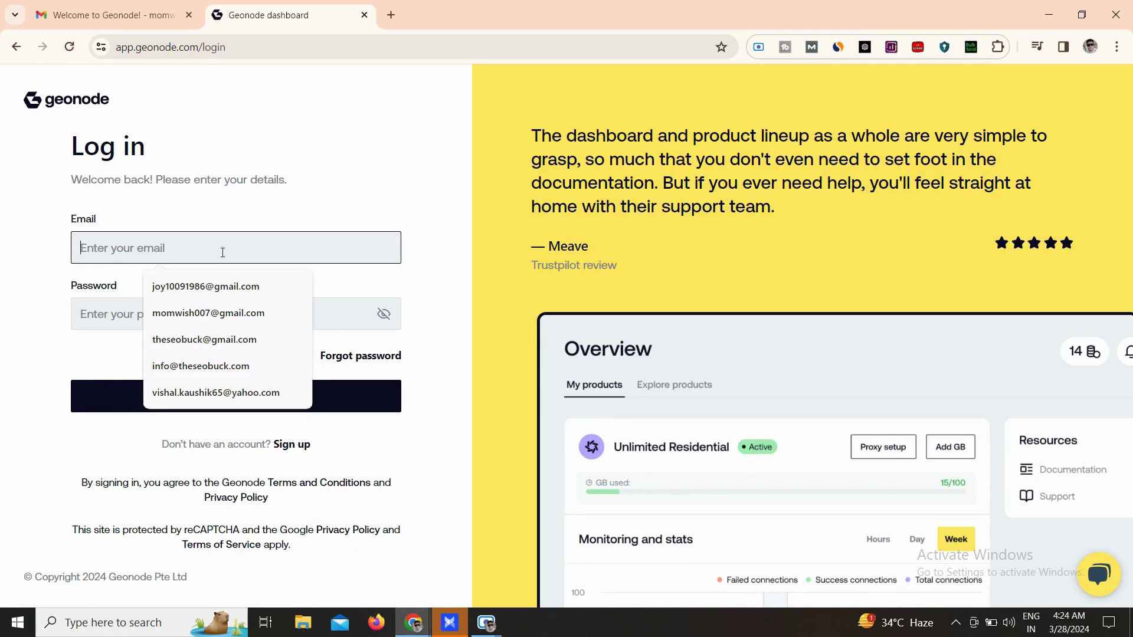
key(Down)
key(Tab)
text(••)
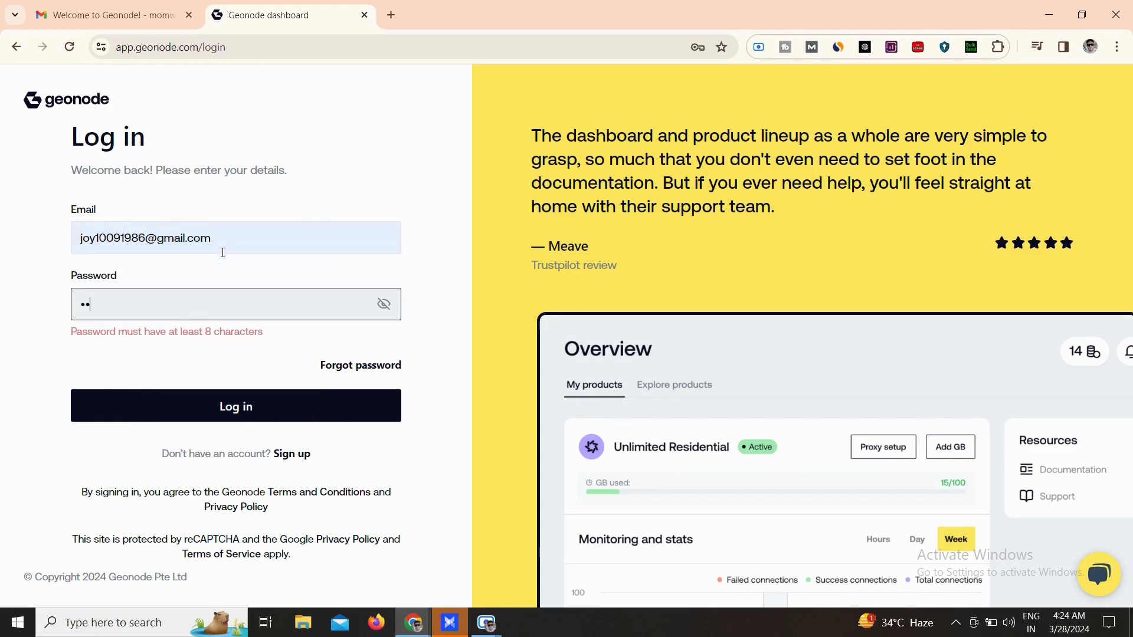
text(••••••••••••)
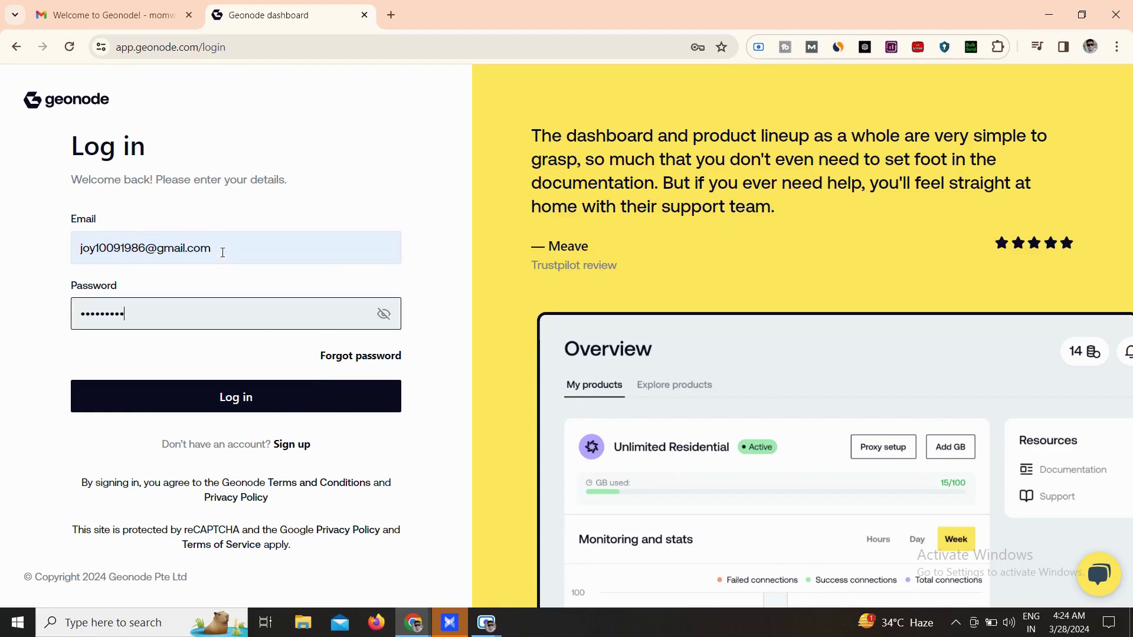
key(Return)
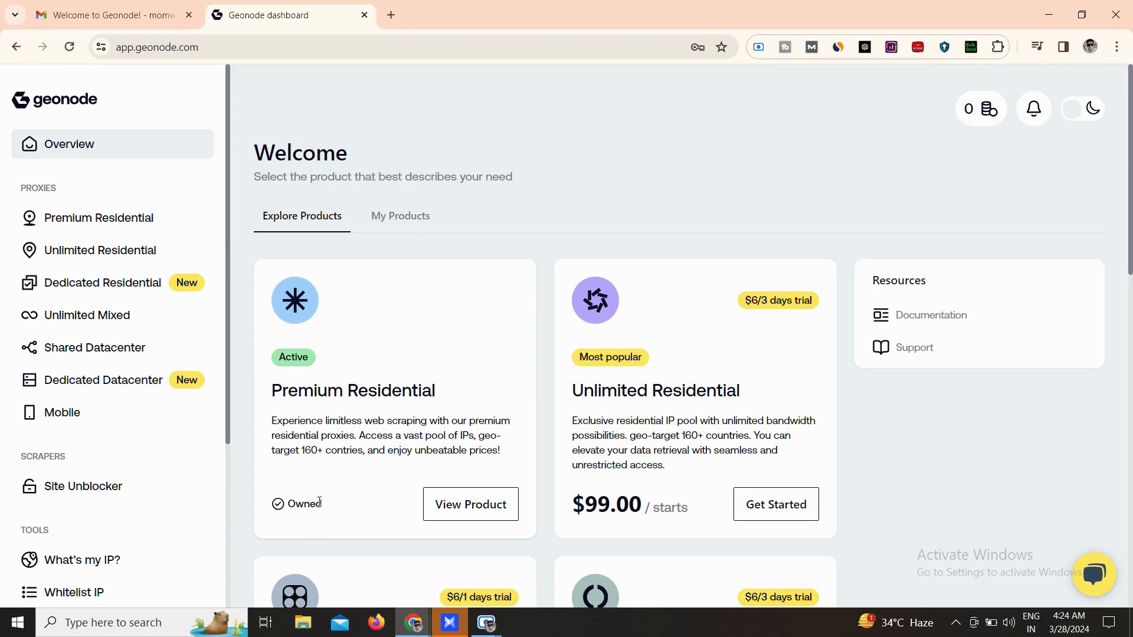
Open the owned Premium Residential product and examine its credentials, host, connection test commands, proxy configuration and country targeting.
click(481, 511)
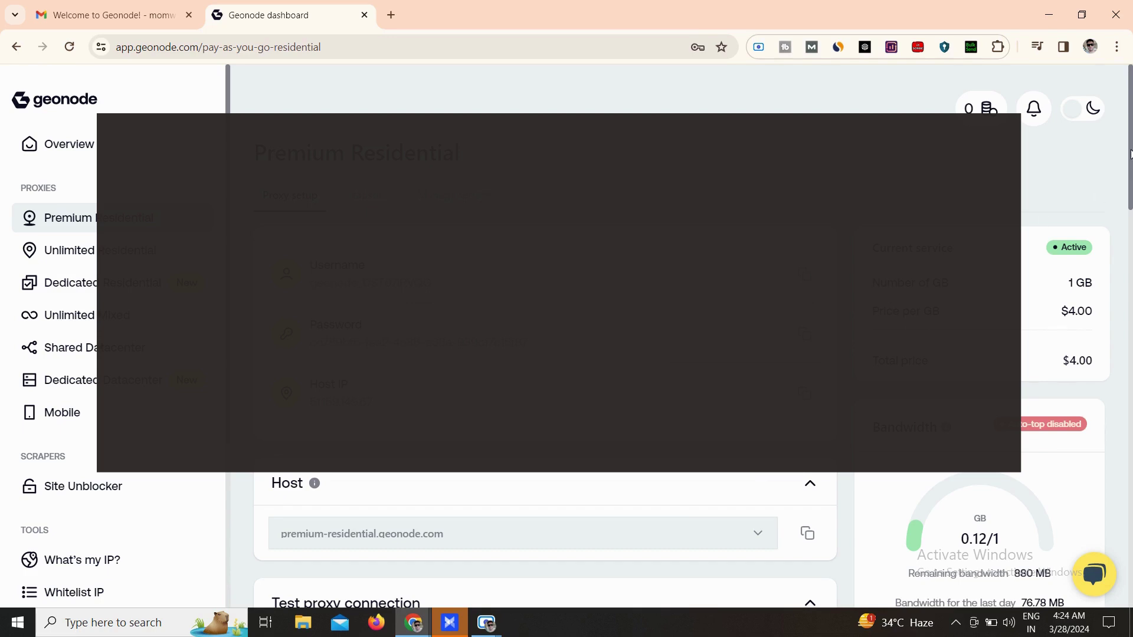
drag(1130, 155, 1130, 230)
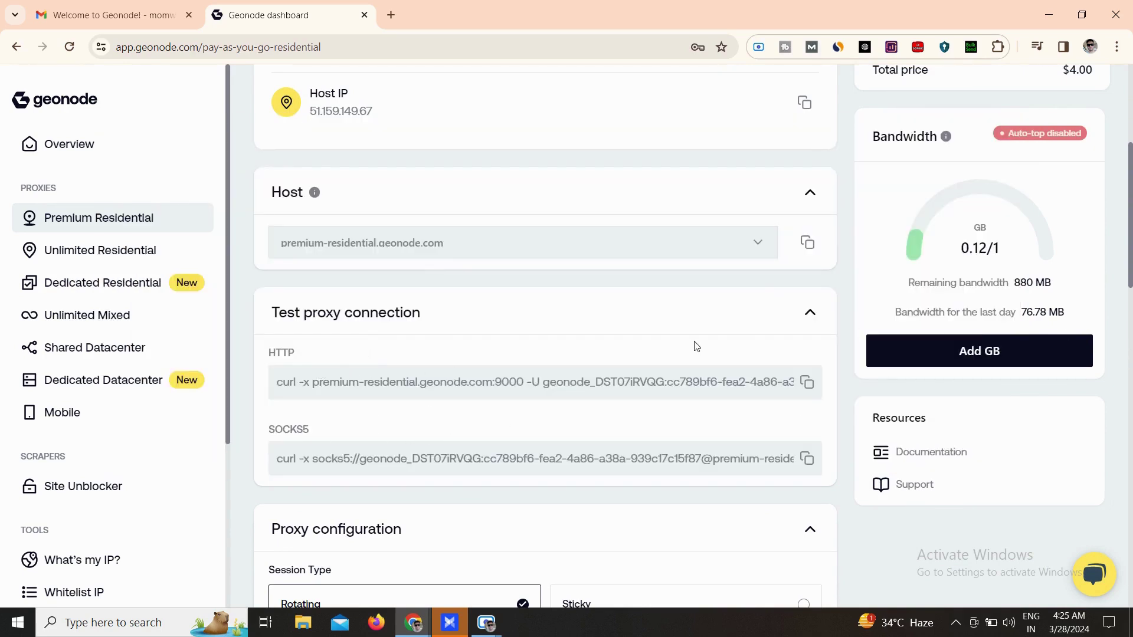
mouse_move(322, 204)
drag(1129, 246, 1131, 300)
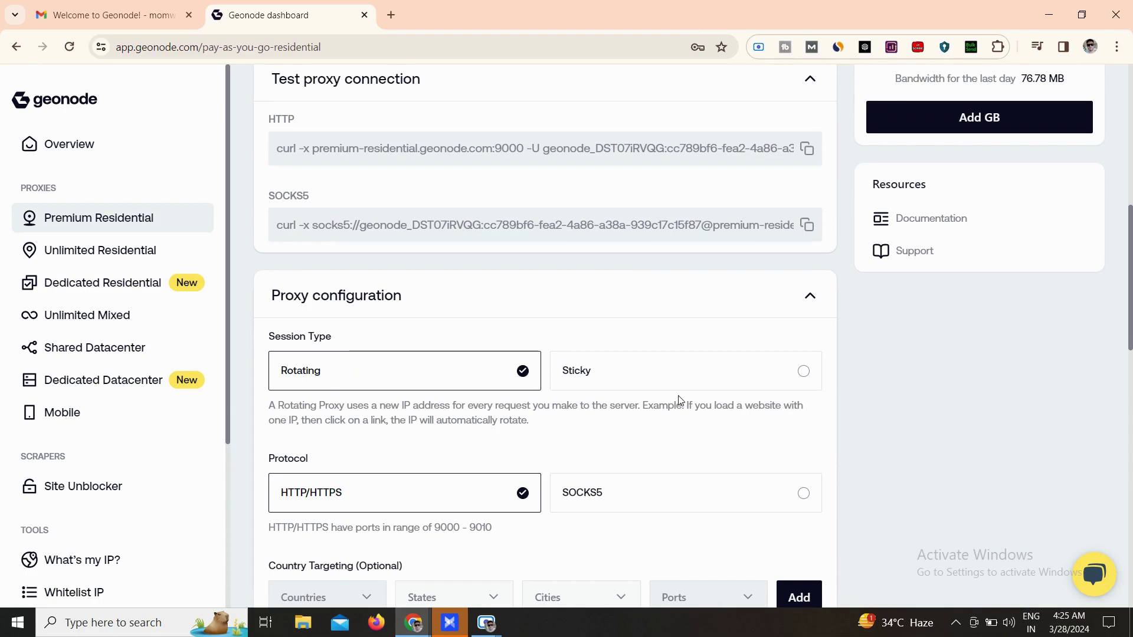
drag(1130, 338, 1131, 191)
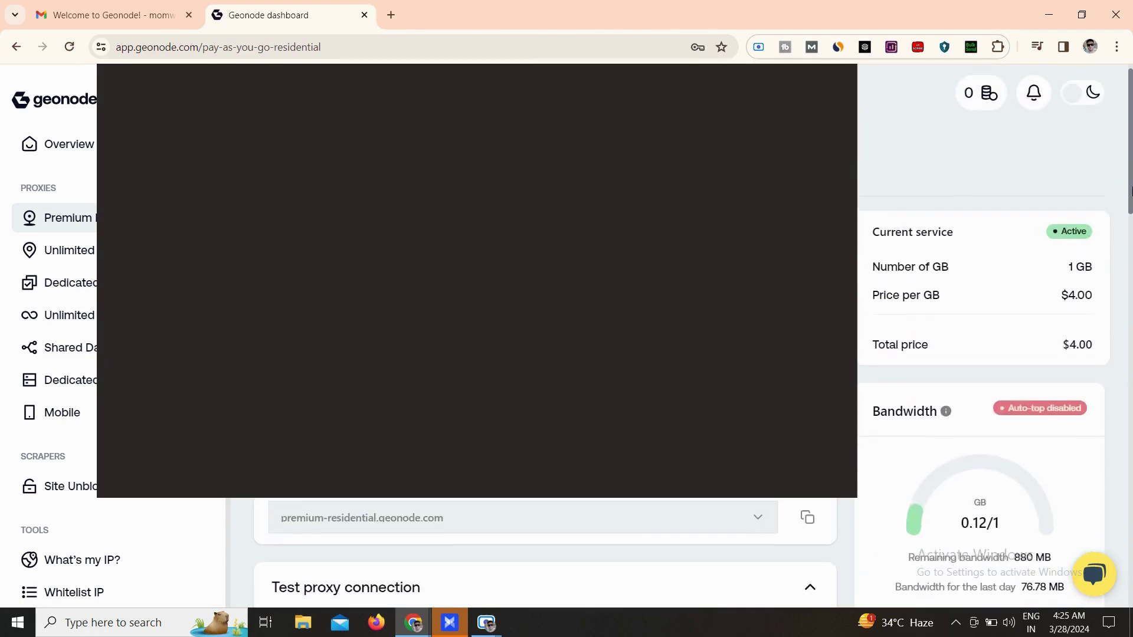
drag(1131, 192, 1131, 235)
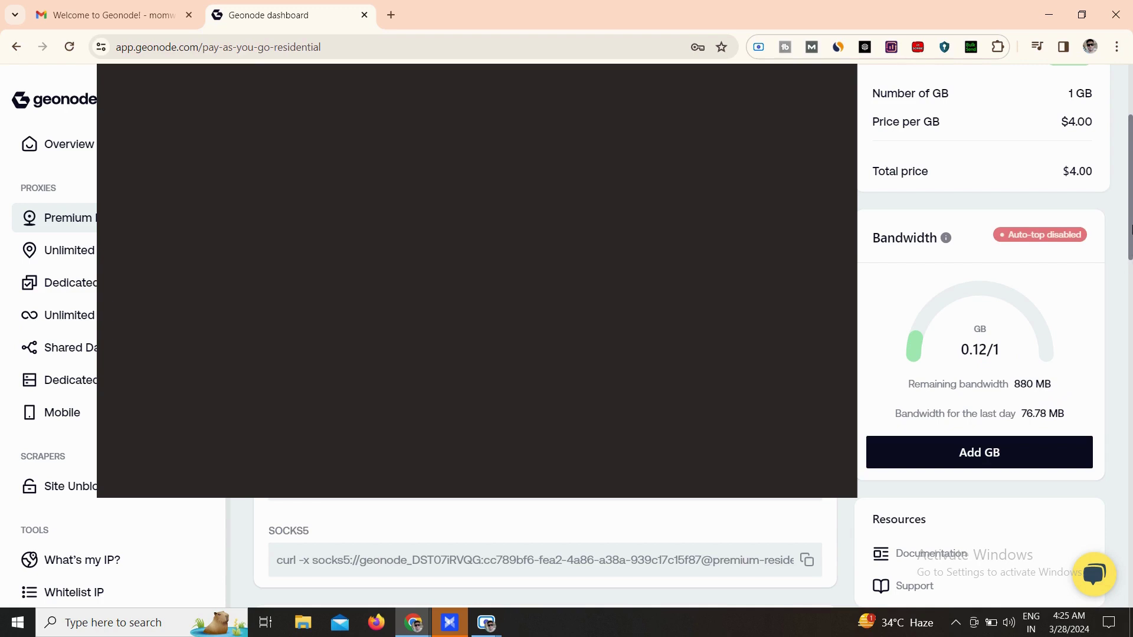
drag(1131, 230, 1131, 395)
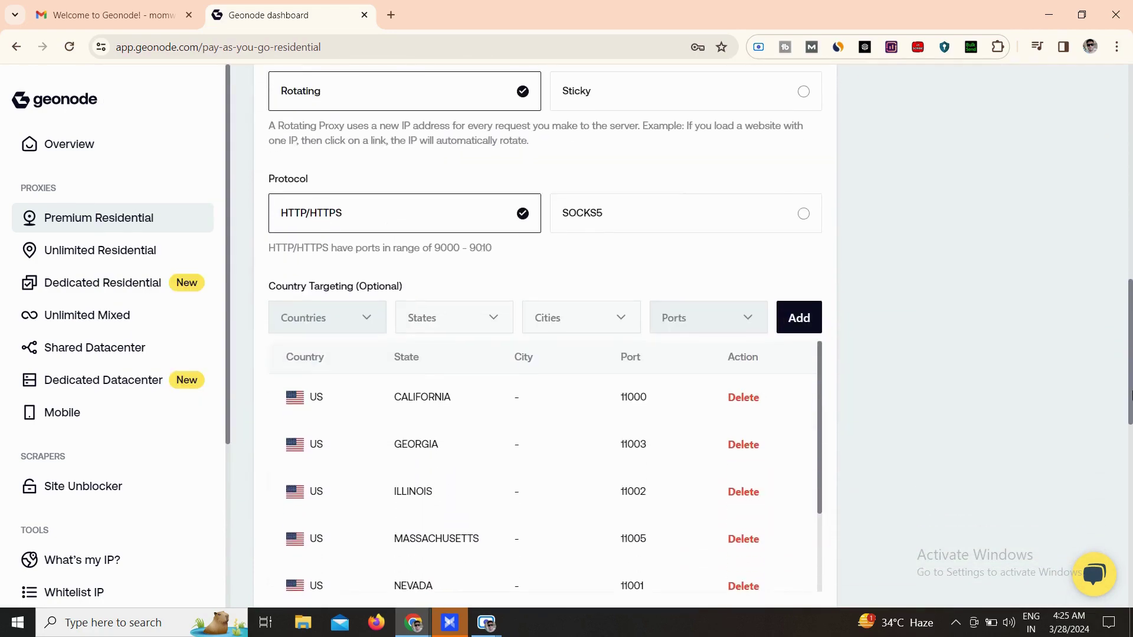
Delete all existing US state entries from the country targeting table, from California through Pennsylvania.
click(743, 398)
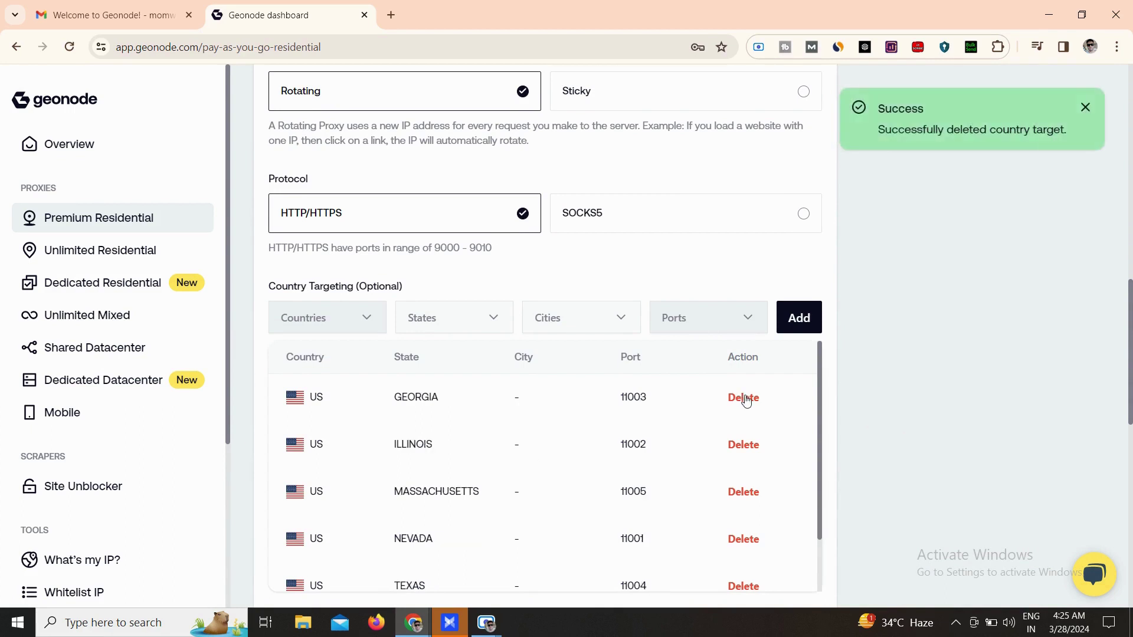
click(745, 399)
click(746, 399)
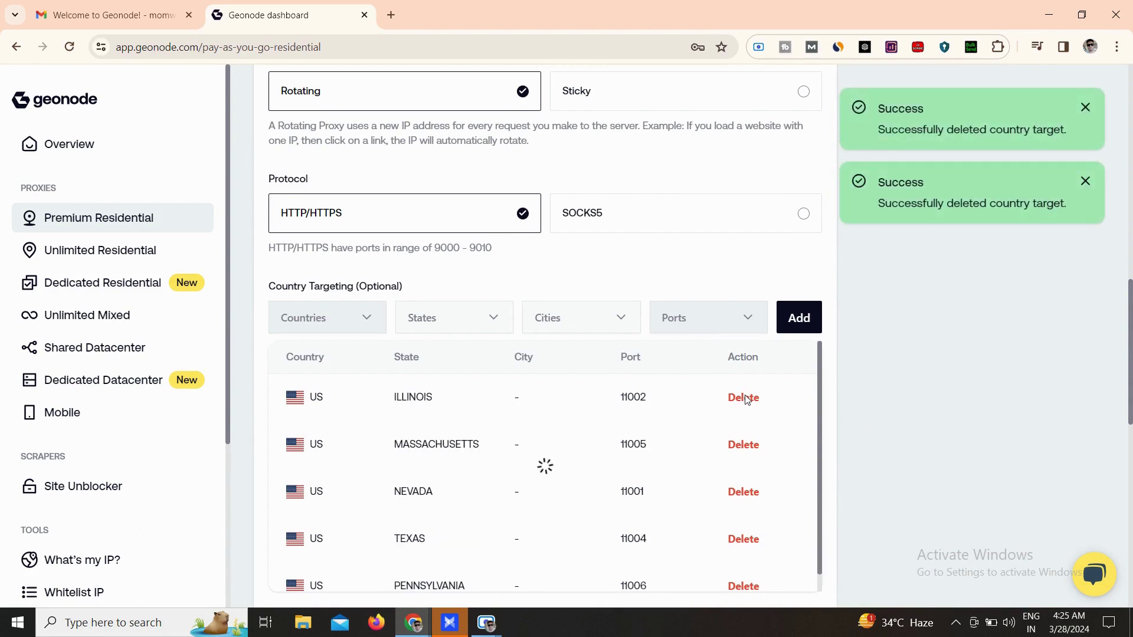
click(746, 399)
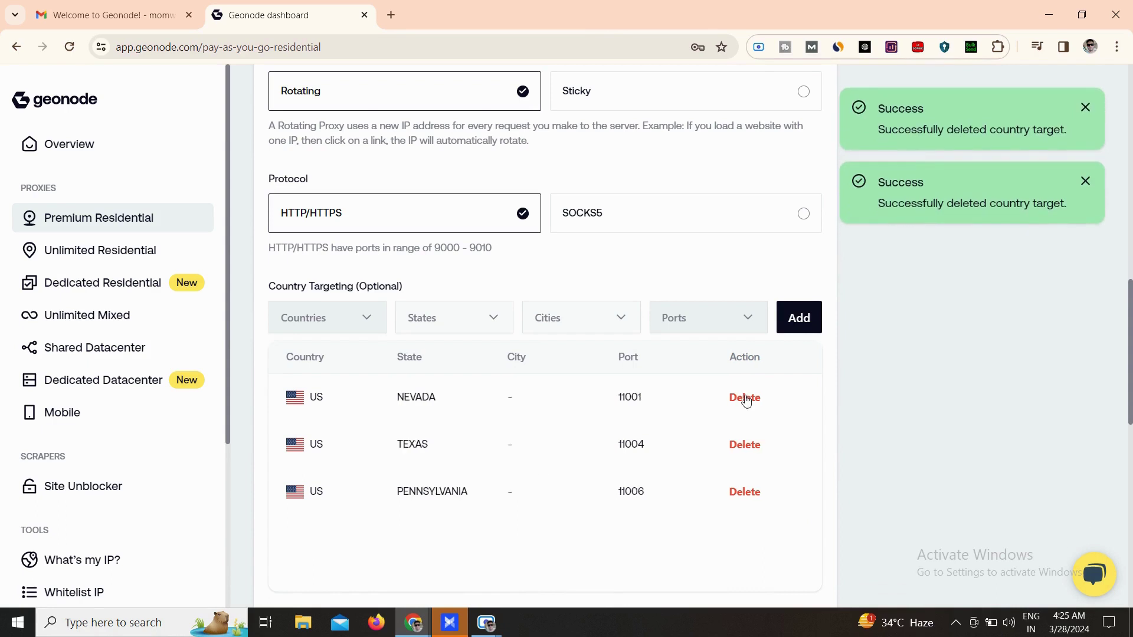
click(746, 400)
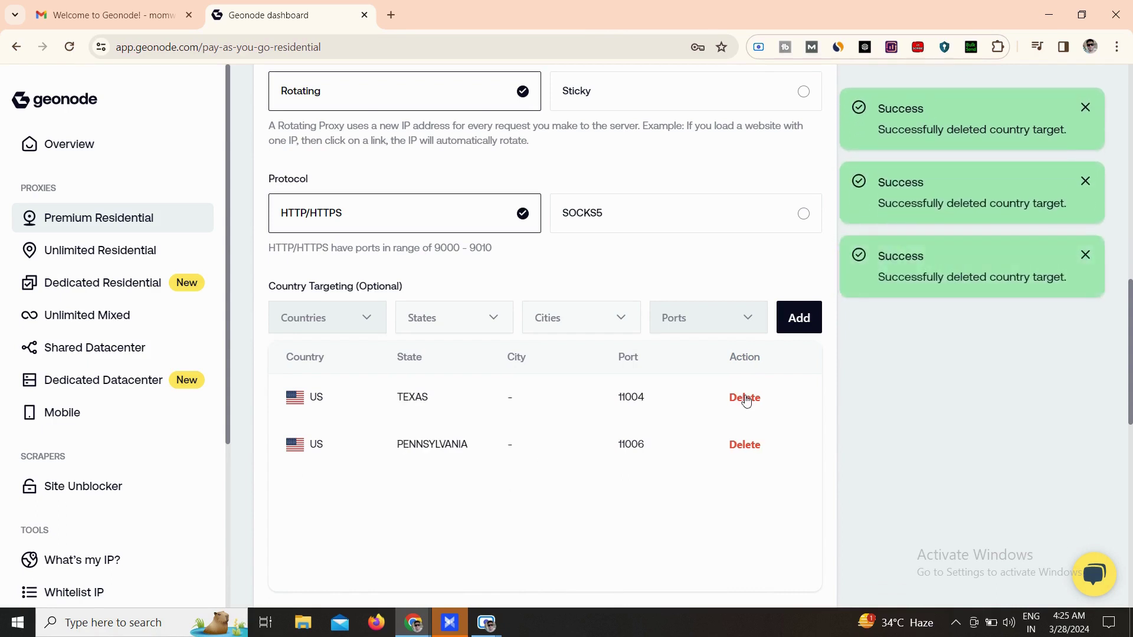
click(746, 399)
click(746, 399)
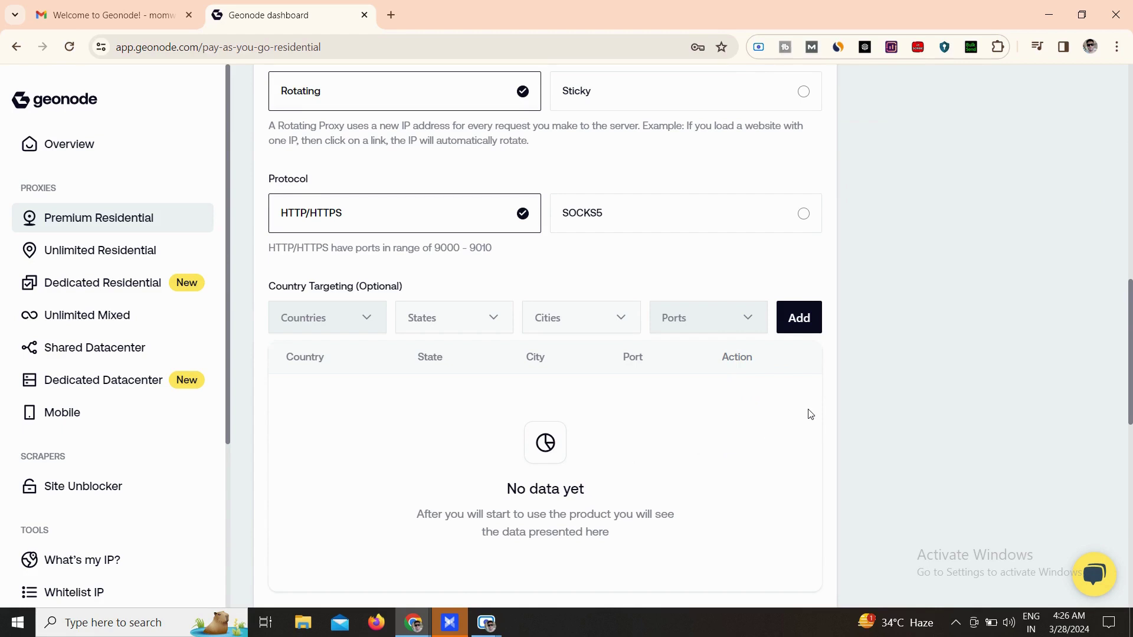
Change the proxy configuration protocol to SOCKS5 for the rotating session type.
scroll(810, 413, up, 1)
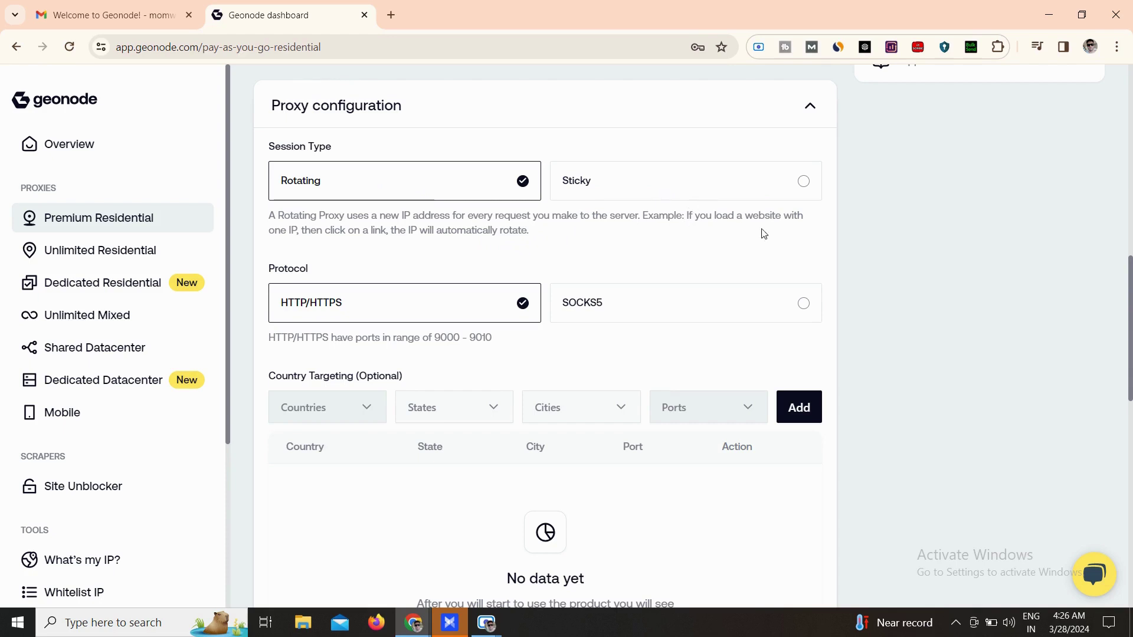
scroll(763, 234, down, 1)
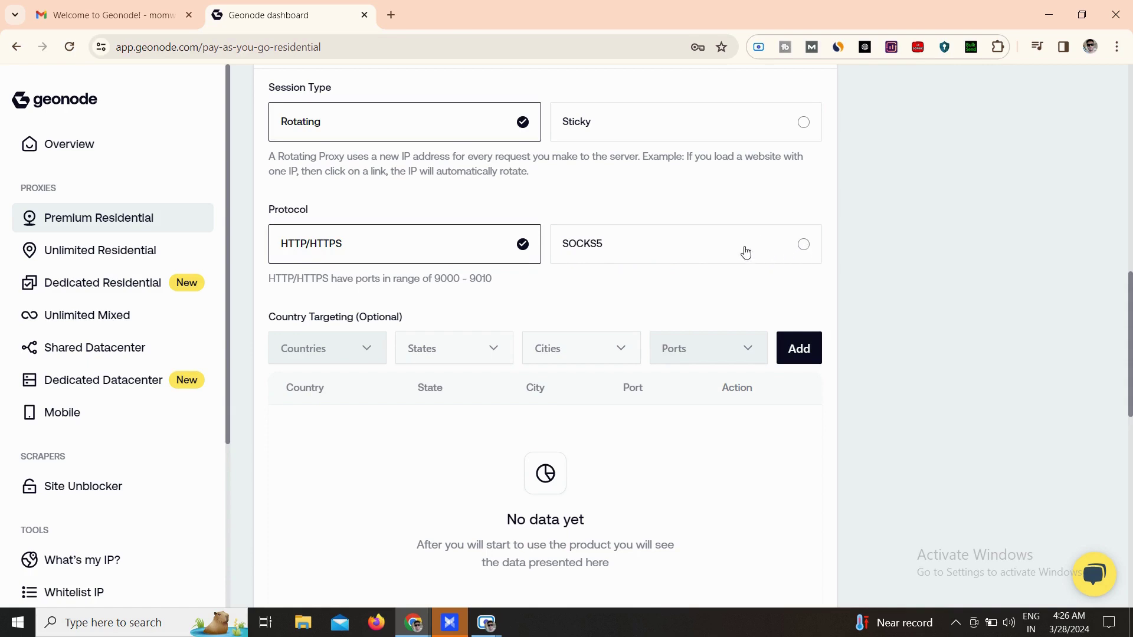
click(782, 249)
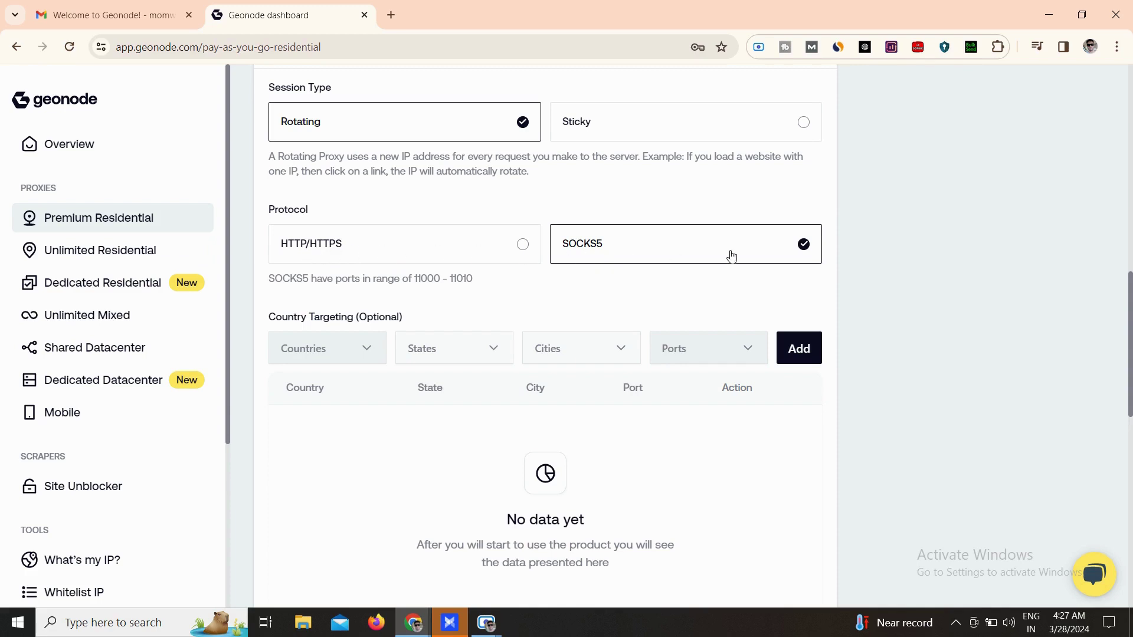
click(361, 351)
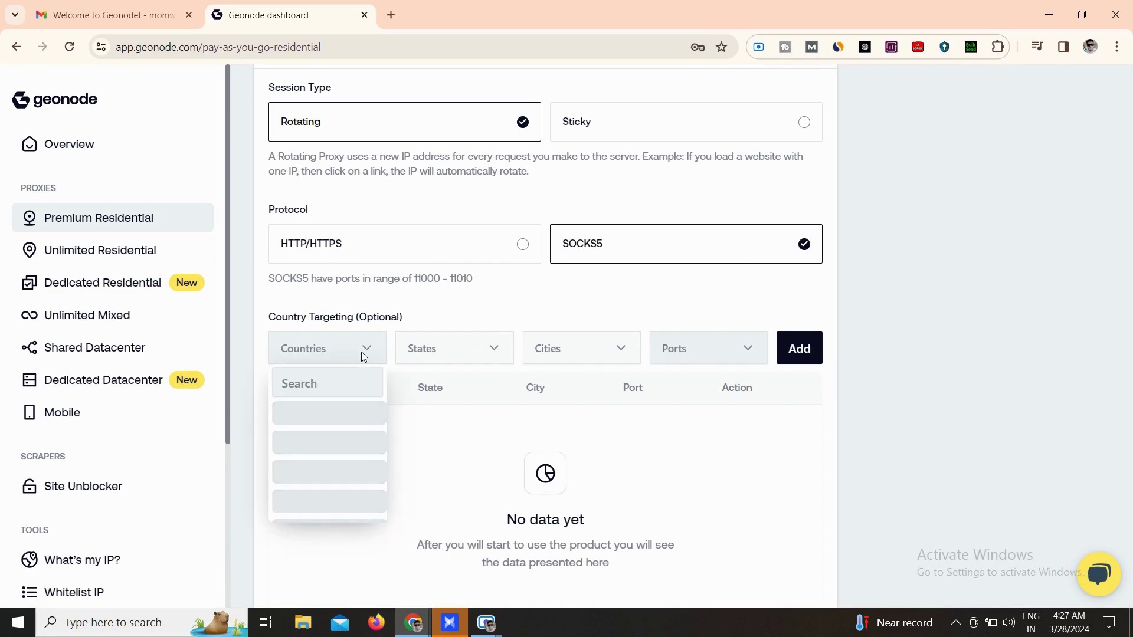
click(890, 275)
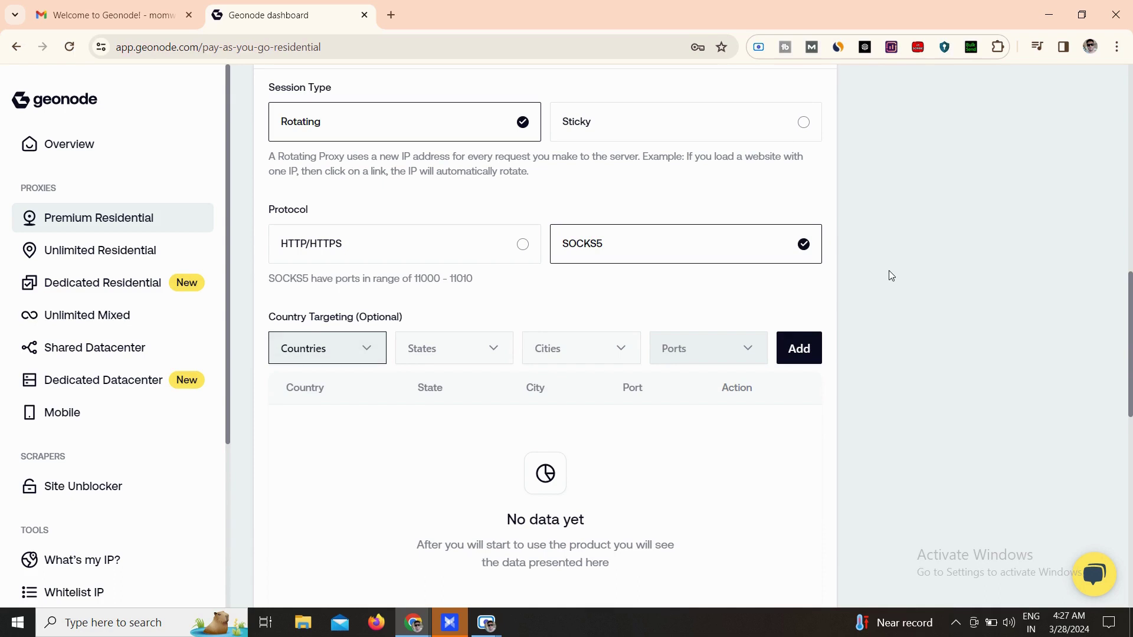
drag(1130, 313, 1131, 337)
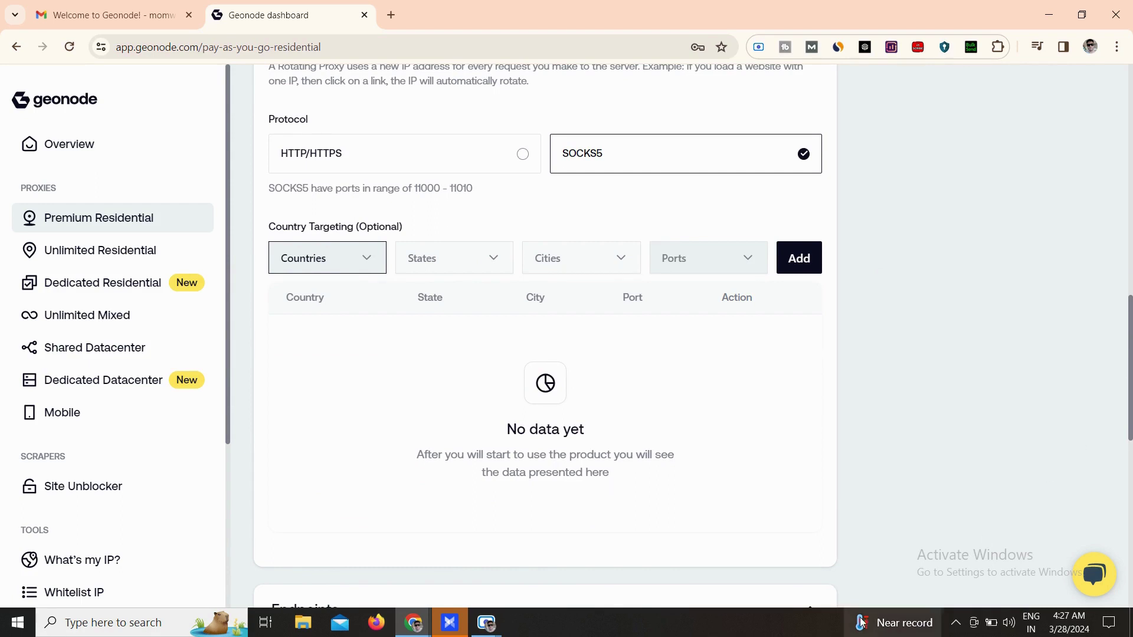
Switch to AdsPower to view its browser profiles and return to the Geonode dashboard.
click(454, 630)
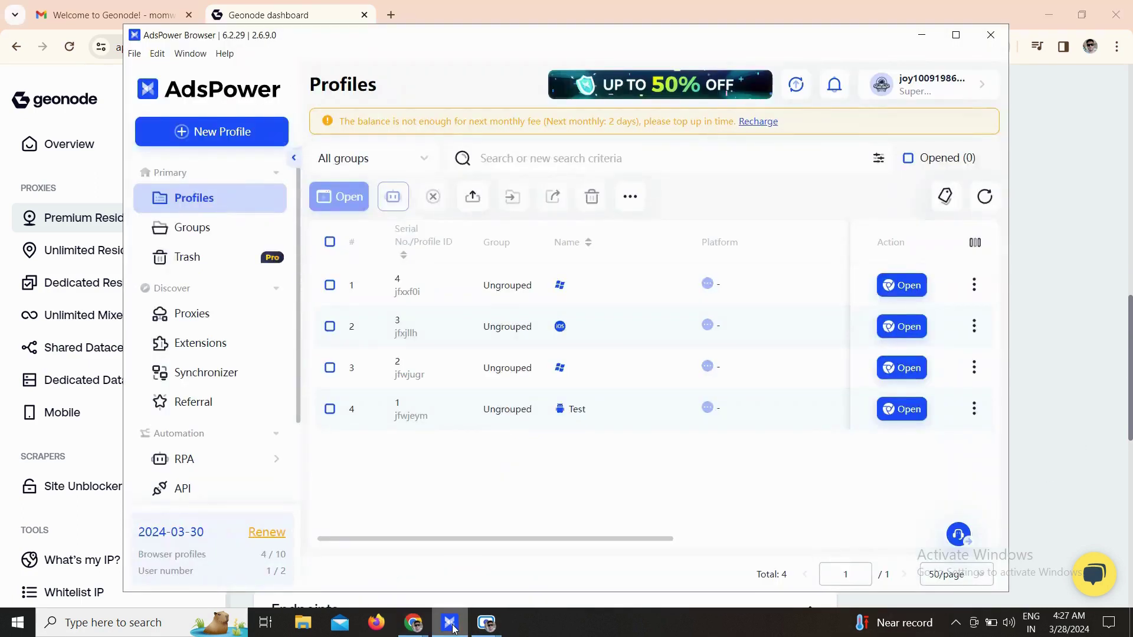
mouse_move(414, 629)
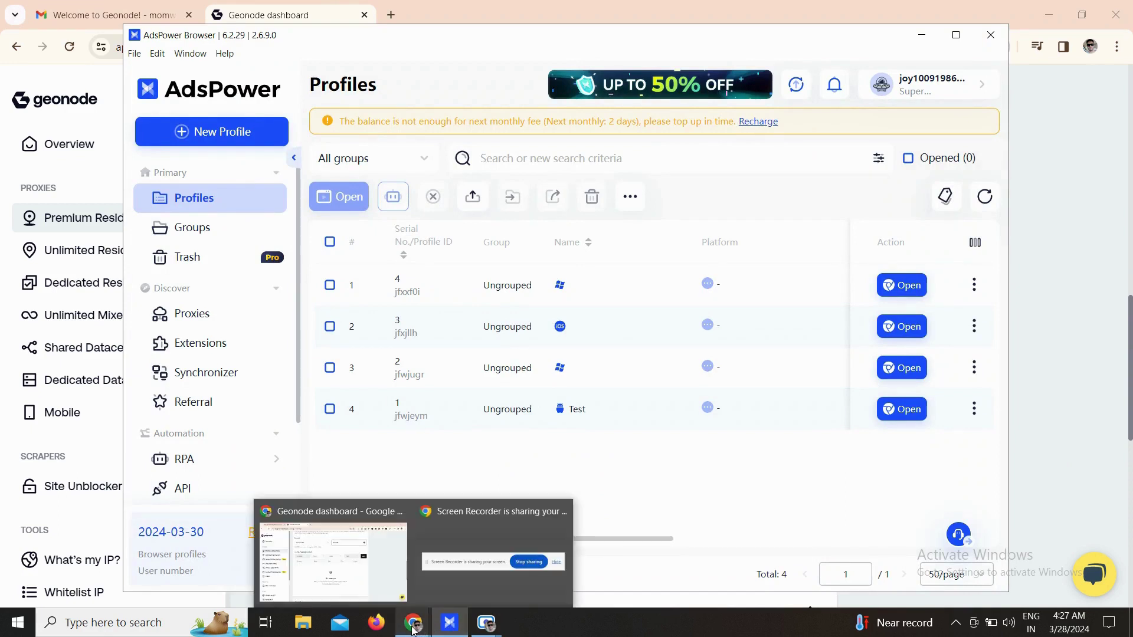
click(354, 542)
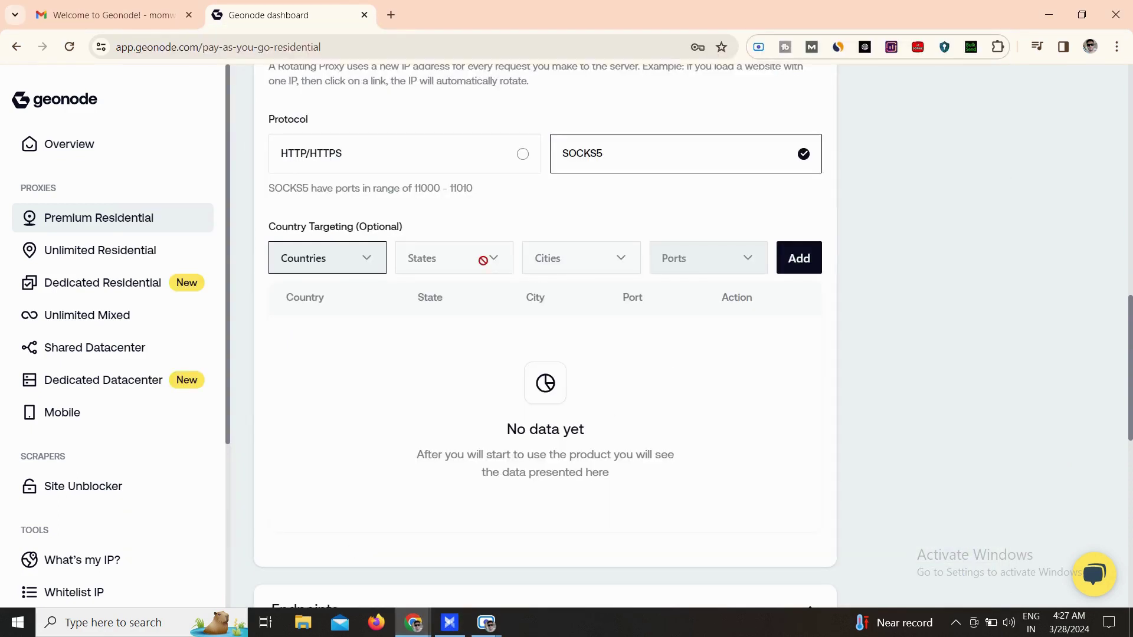
Search the targeting countries for "united", choose United States as the country and Texas as the state.
click(367, 263)
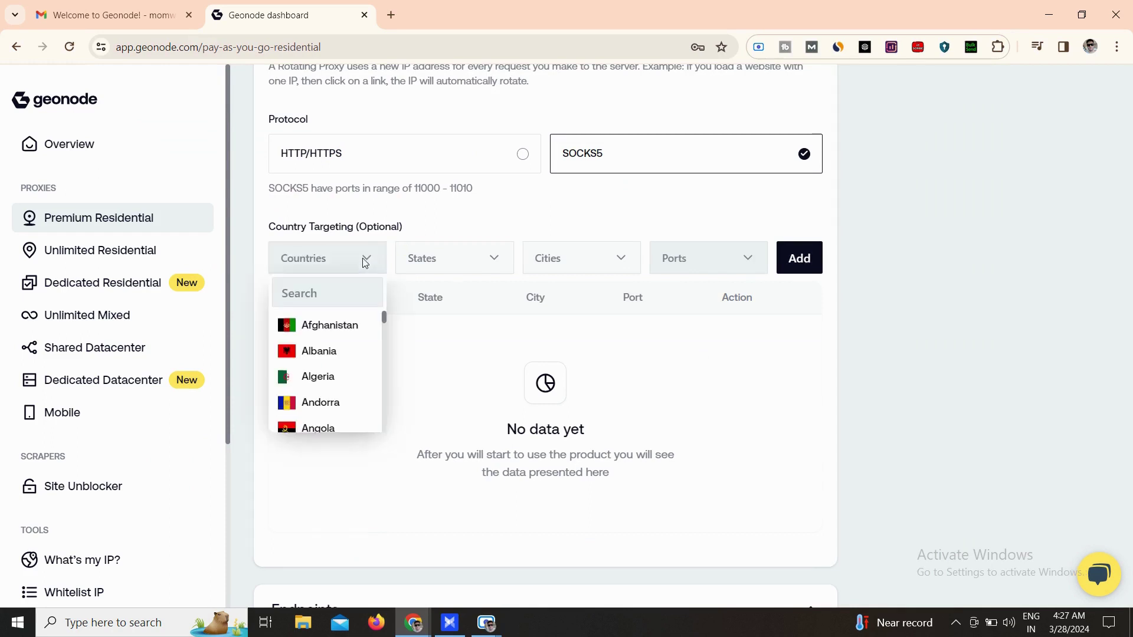
click(341, 295)
text(uni)
text(ted)
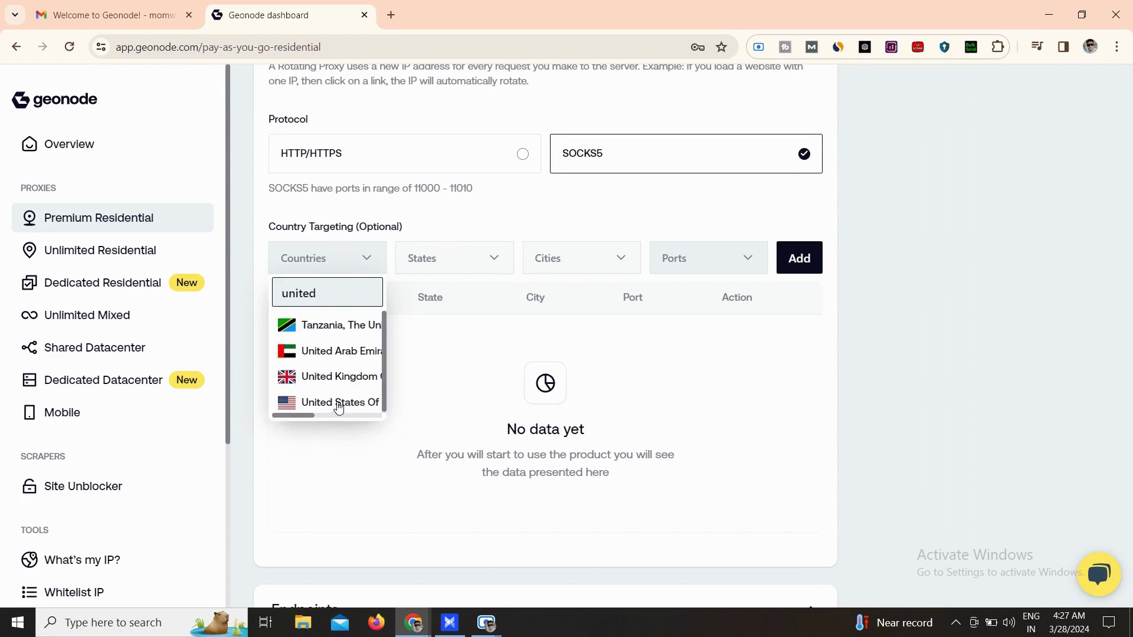
click(344, 405)
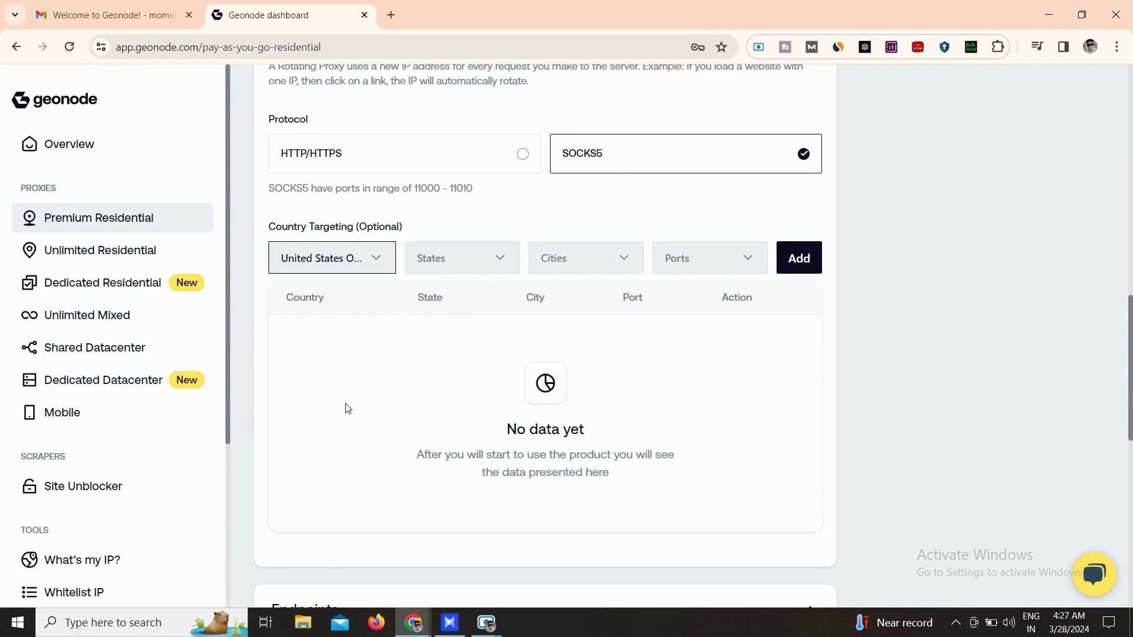
click(498, 263)
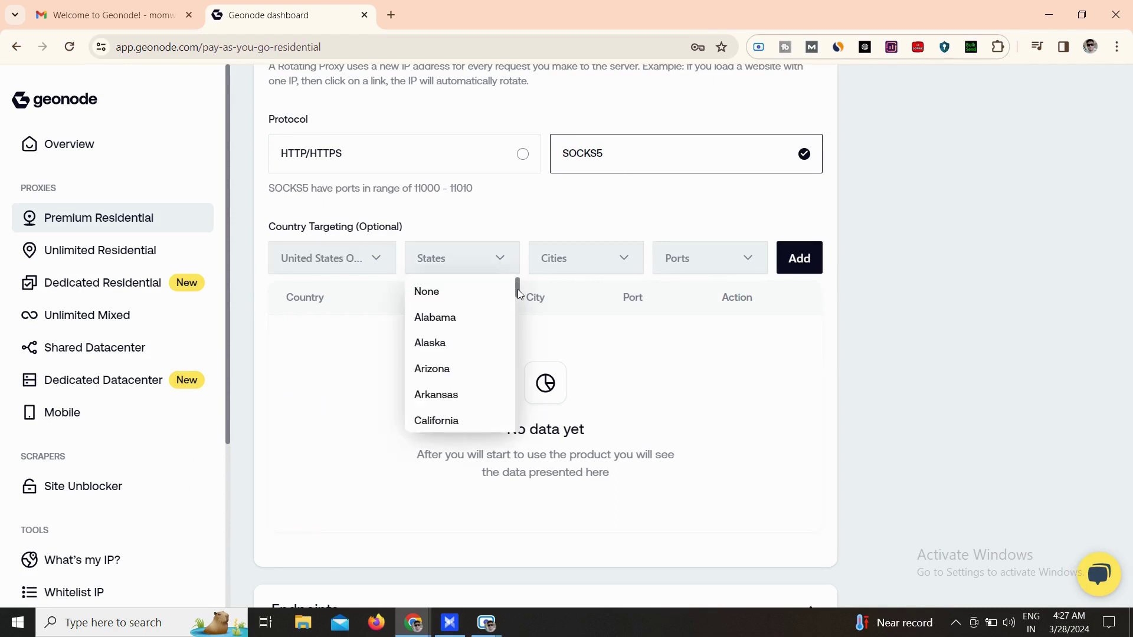
drag(518, 295, 516, 429)
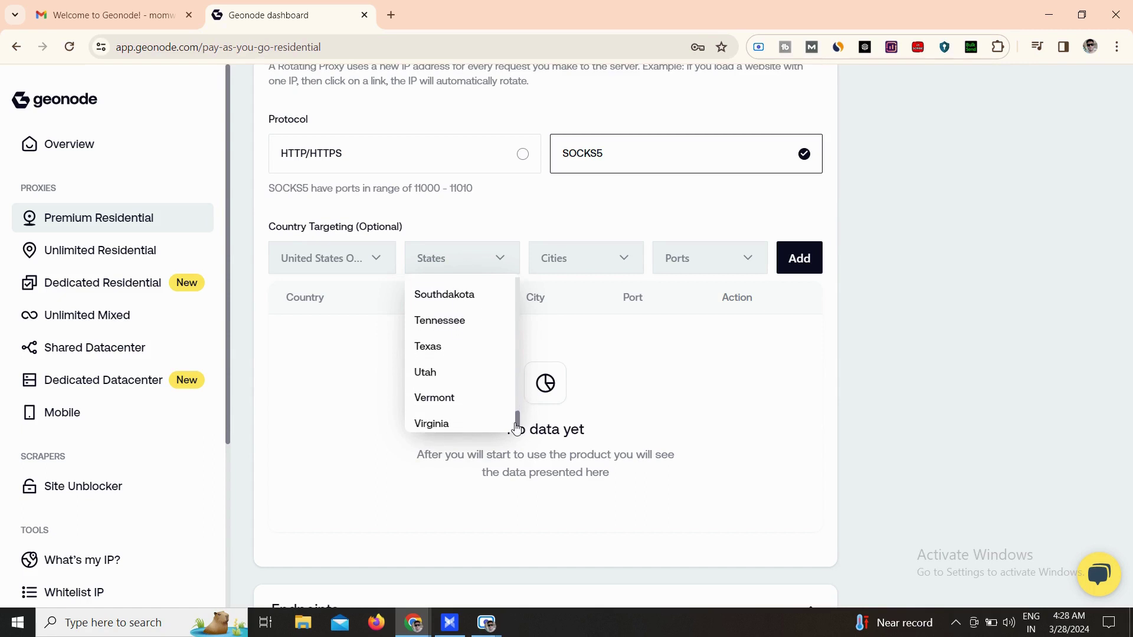
click(446, 348)
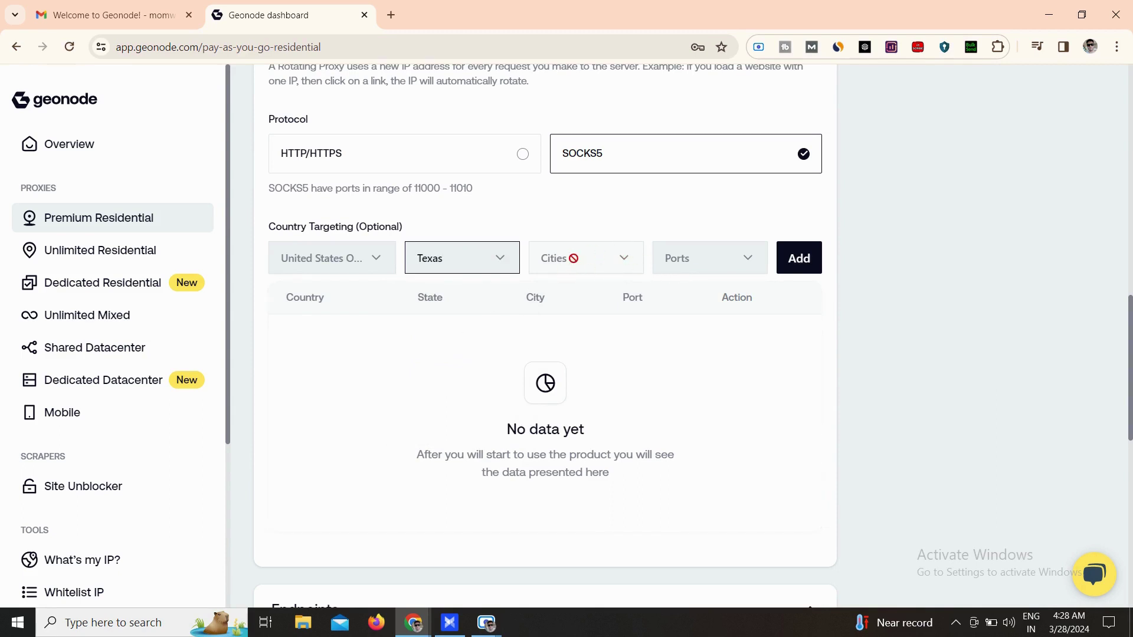
Assign port 11000 to the Texas selection and add it as a country target.
click(748, 264)
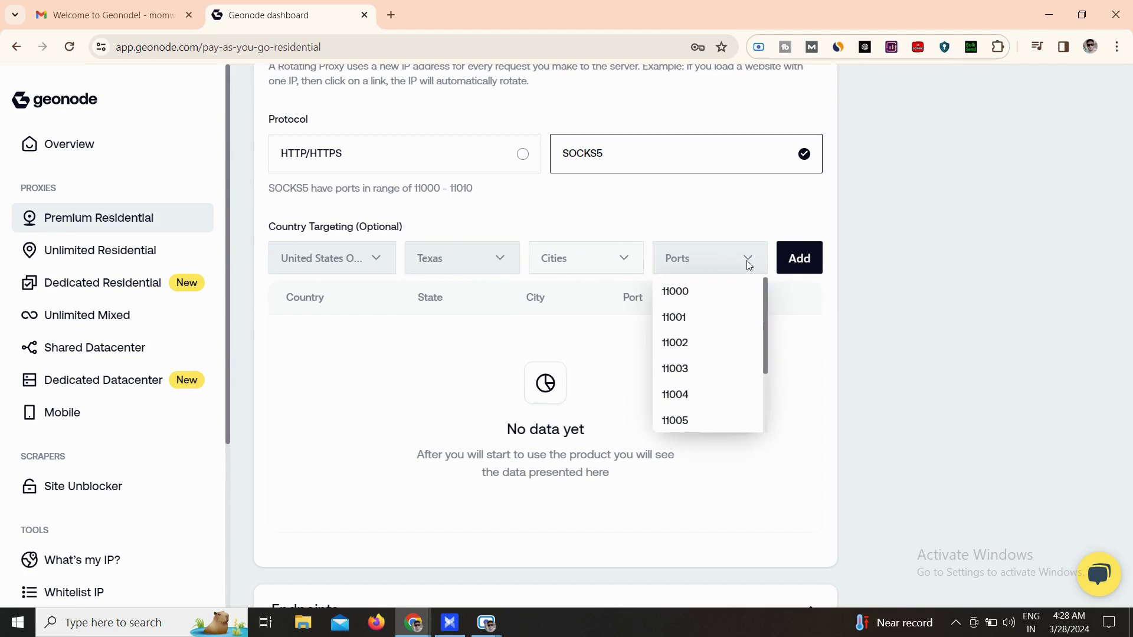
click(547, 190)
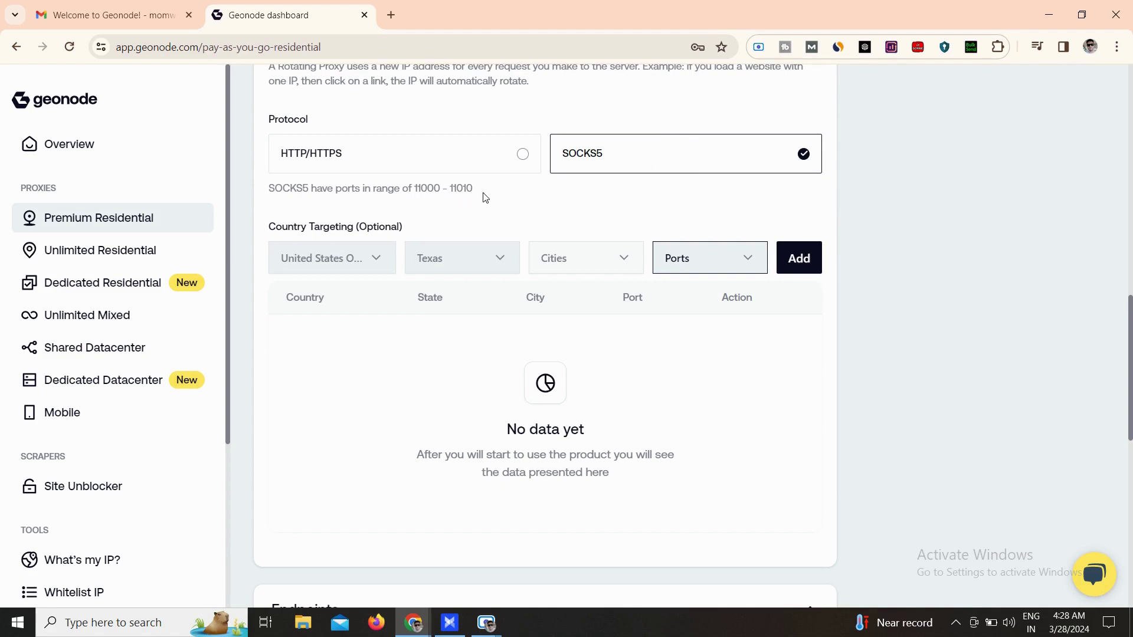
click(758, 259)
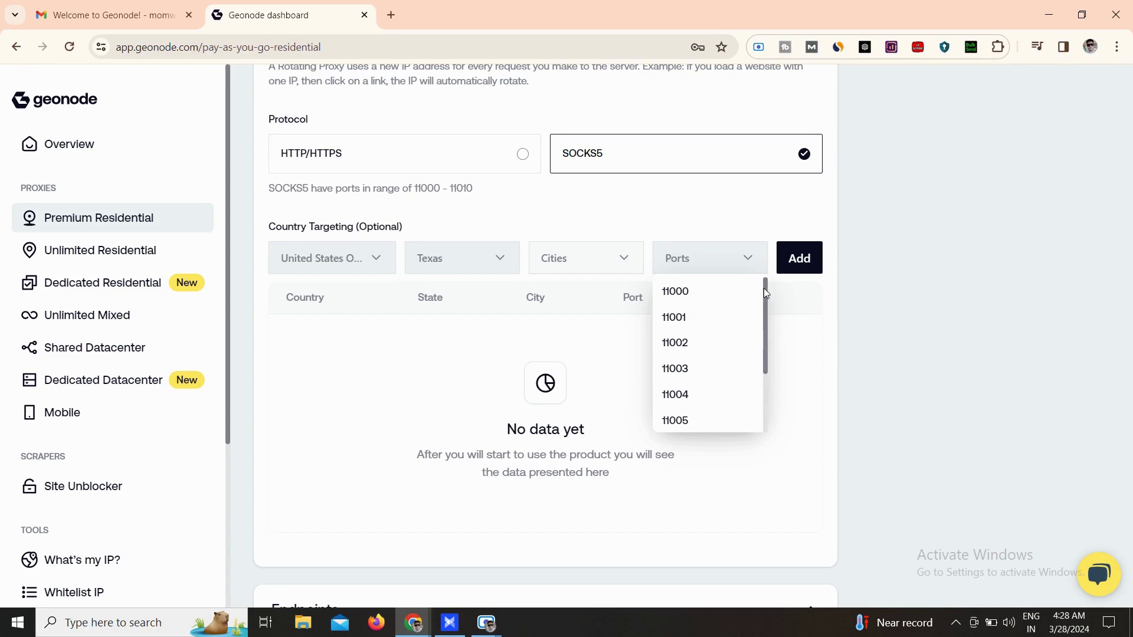
mouse_move(766, 294)
mouse_down()
mouse_move(765, 378)
mouse_move(766, 279)
mouse_up()
click(689, 293)
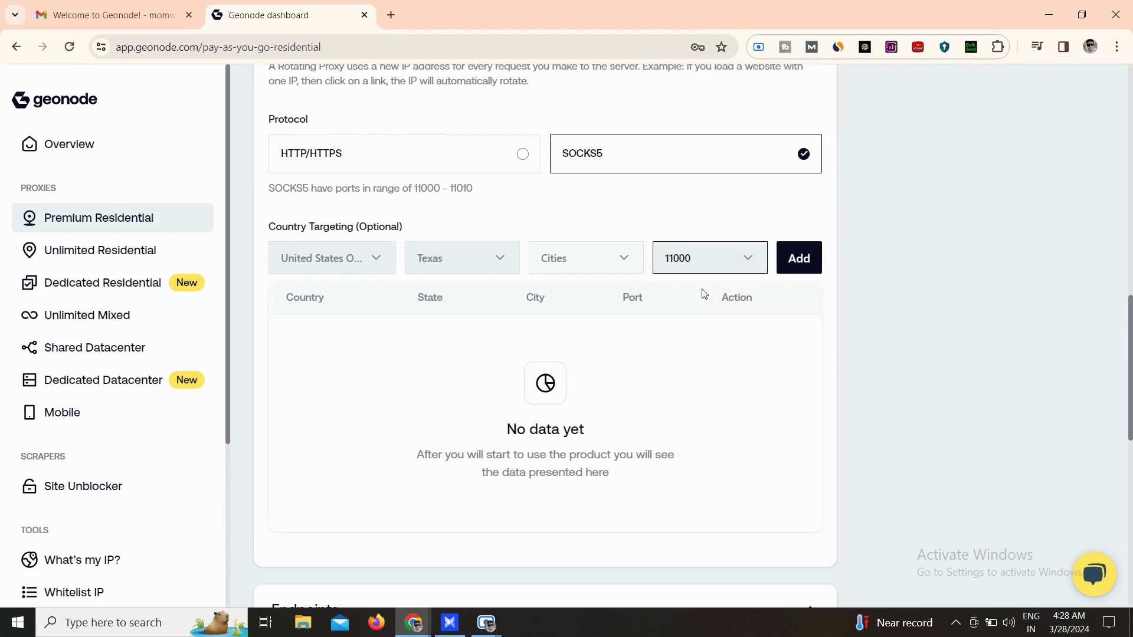
click(798, 258)
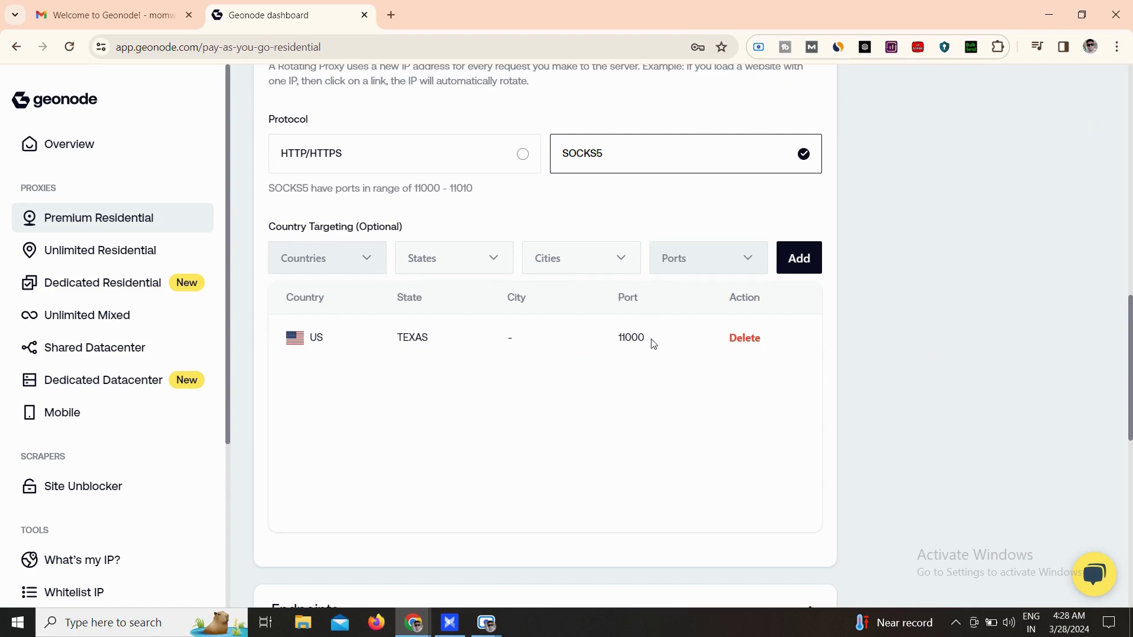
Examine the SOCKS5 rotating and sticky endpoints and highlight the rotating endpoint premium-residential.geonode.com:11000.
drag(1130, 338, 1130, 454)
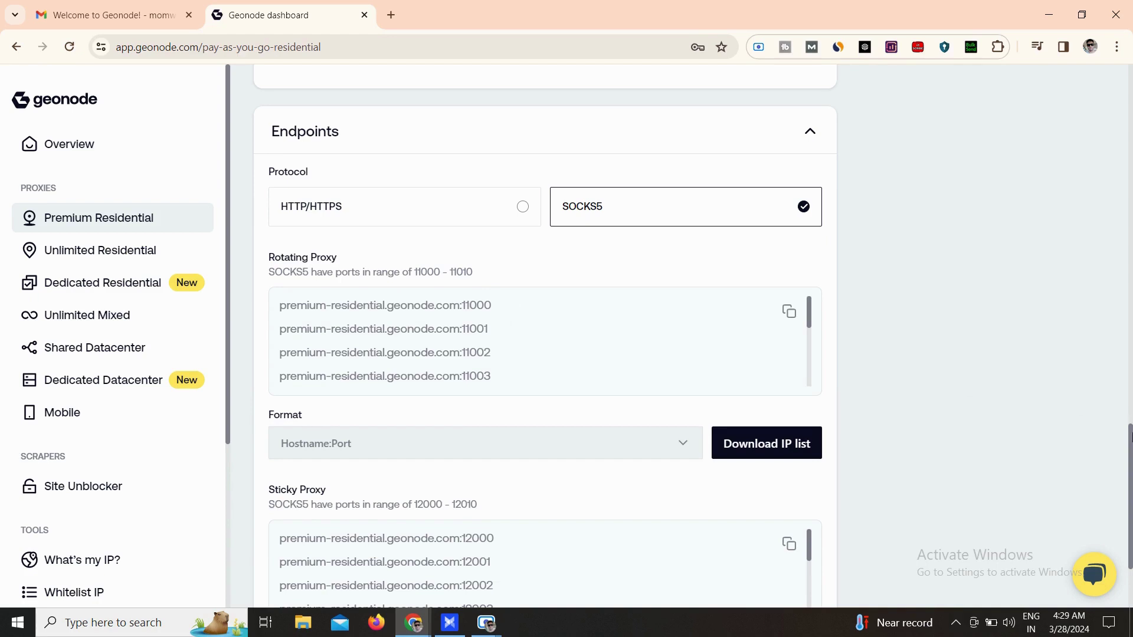
drag(1130, 446, 1130, 487)
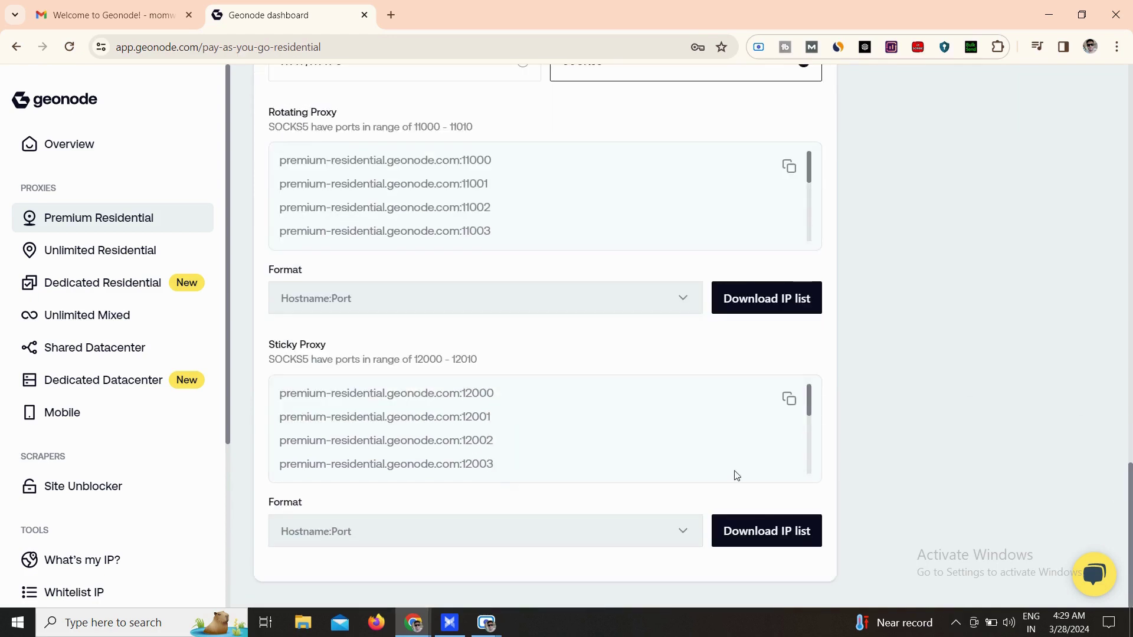
drag(1132, 536, 1132, 403)
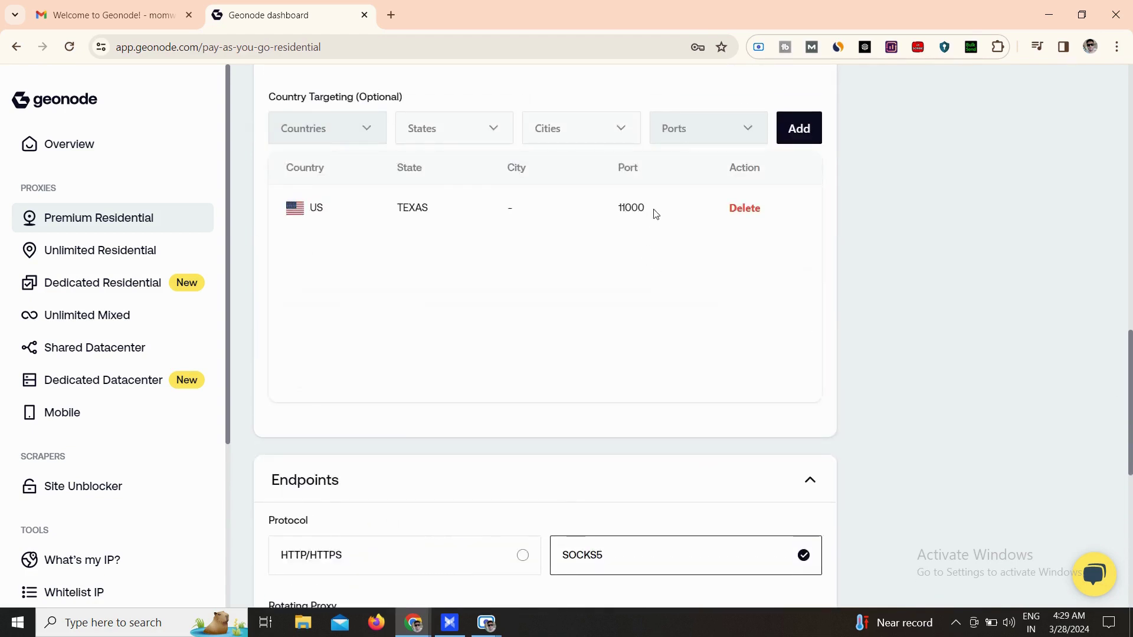
drag(1130, 354, 1130, 446)
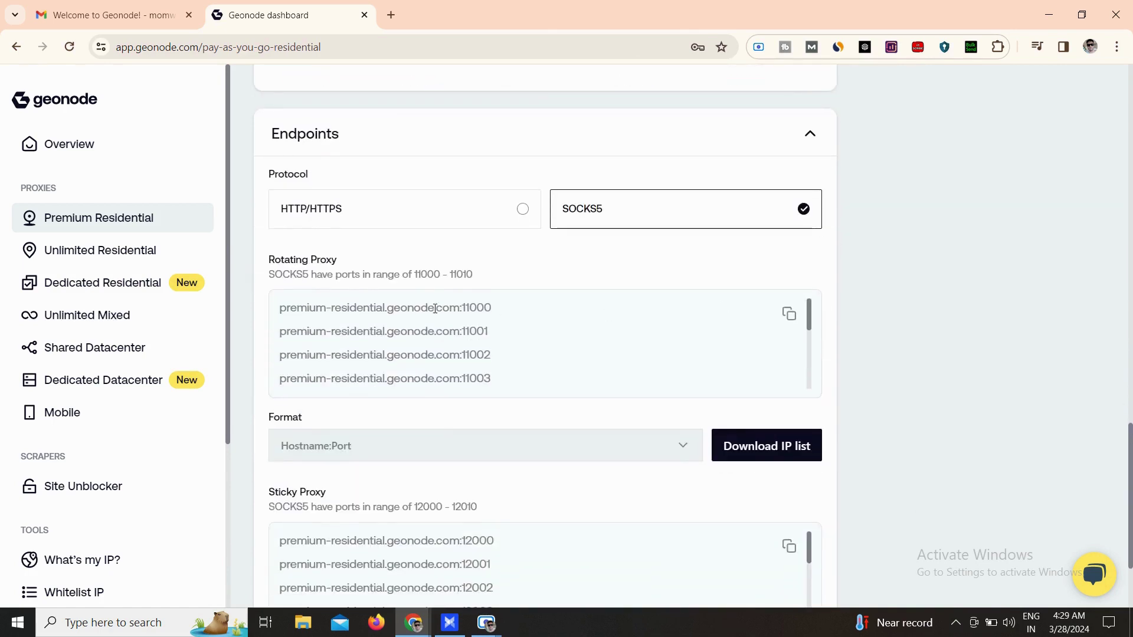
triple_click(395, 312)
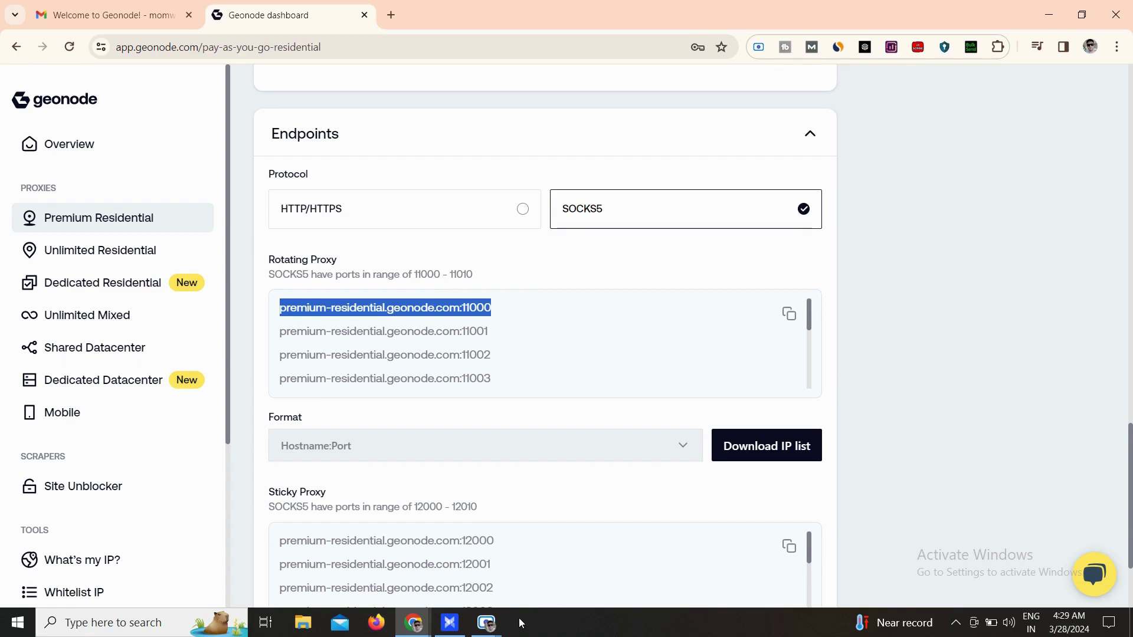
Switch to AdsPower, start a new browser profile and name it Test.
mouse_move(459, 625)
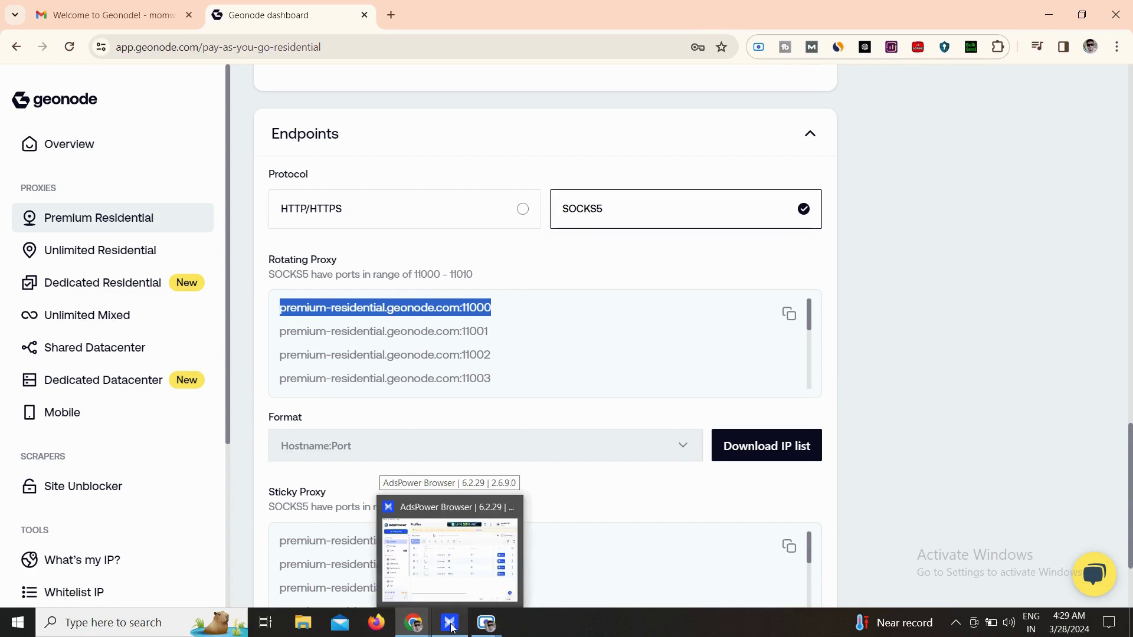
click(456, 560)
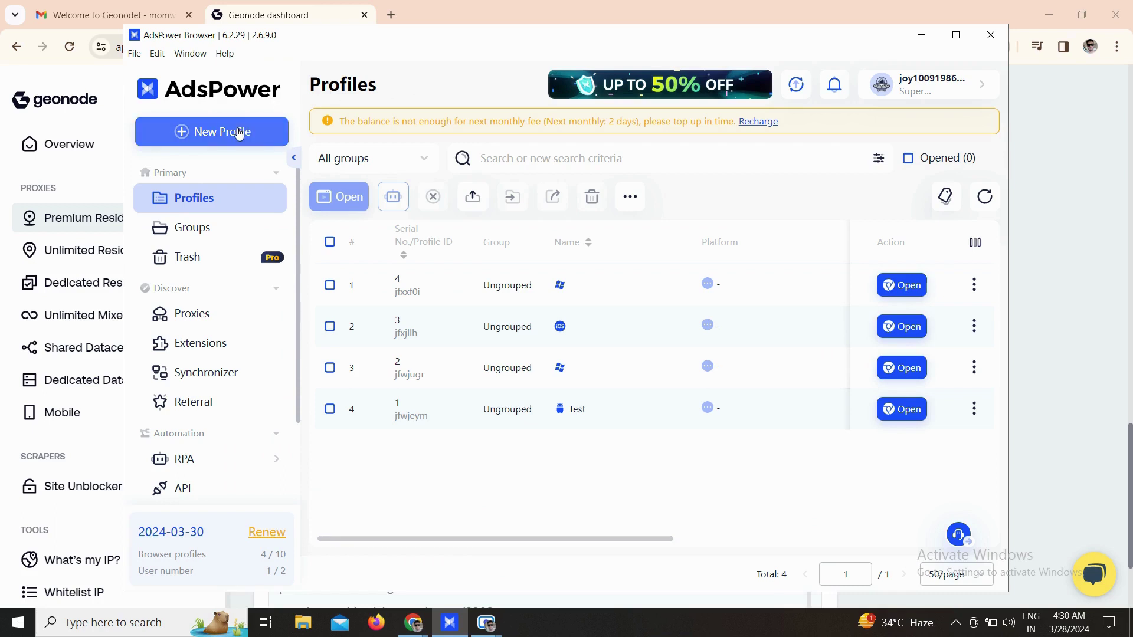
click(257, 130)
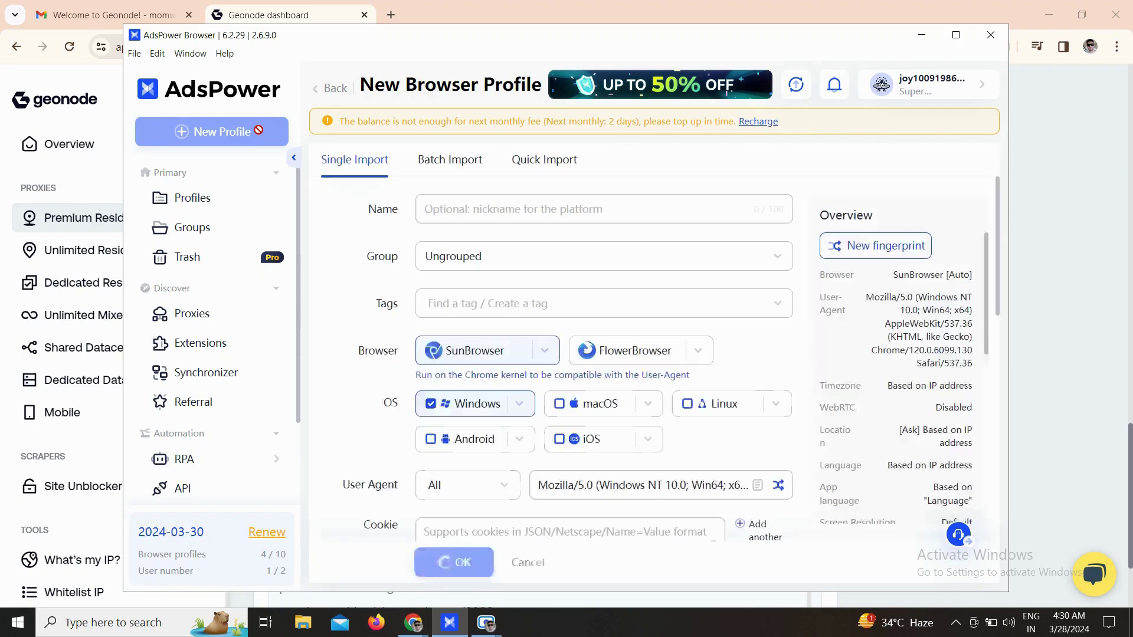
click(464, 219)
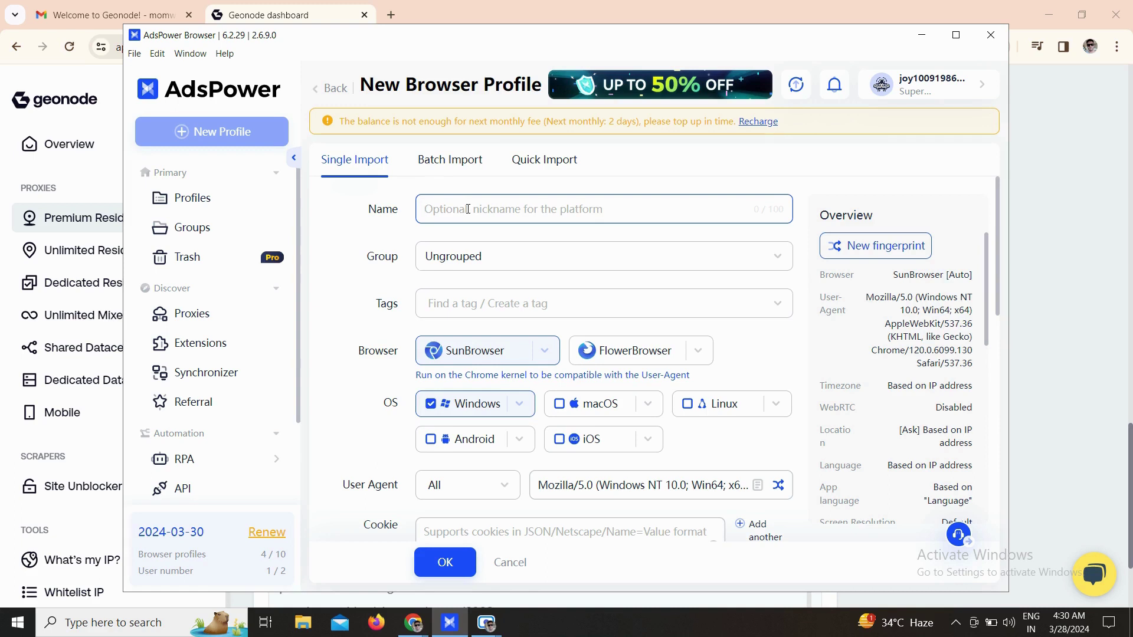
text(Test)
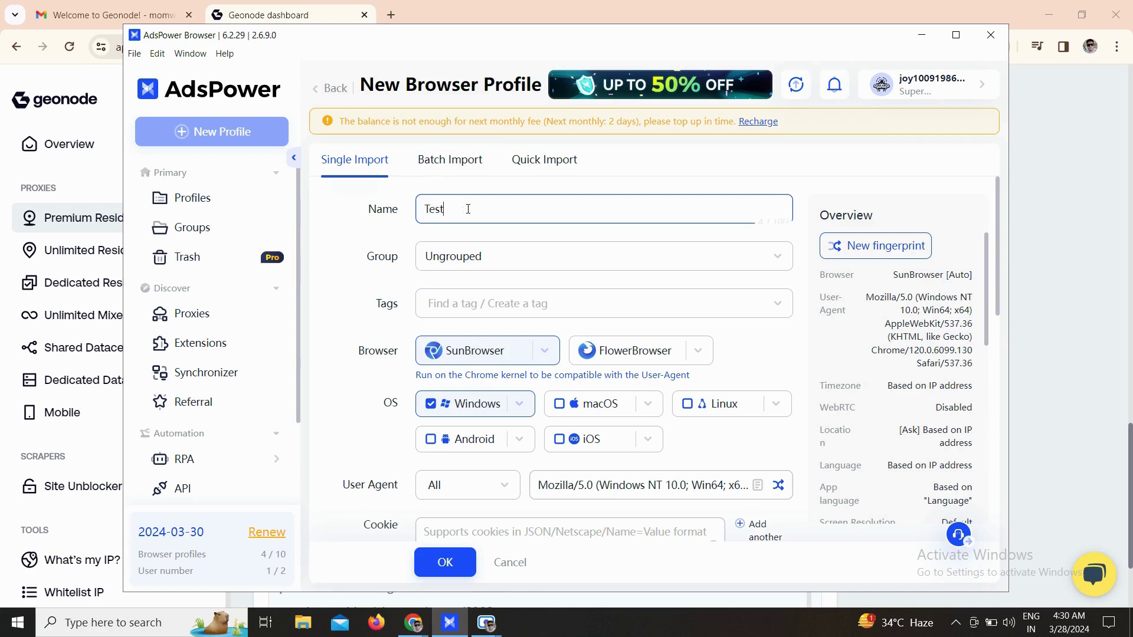
Replace the new browser profile's name with USA Testing.
key(ctrl+a)
key(BackSpace)
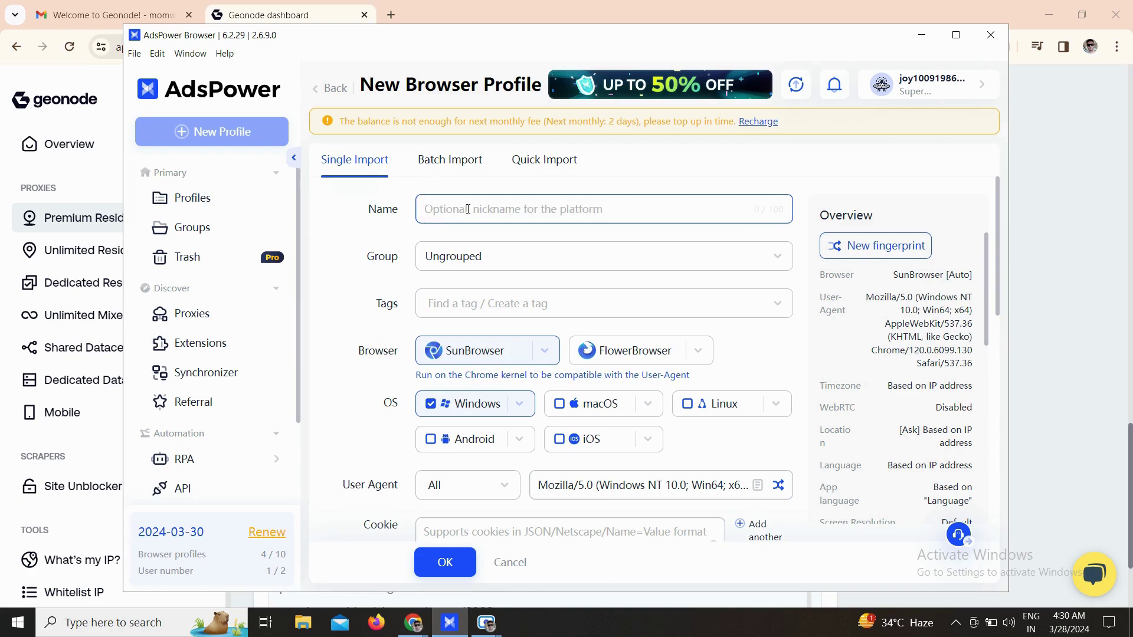
text(U)
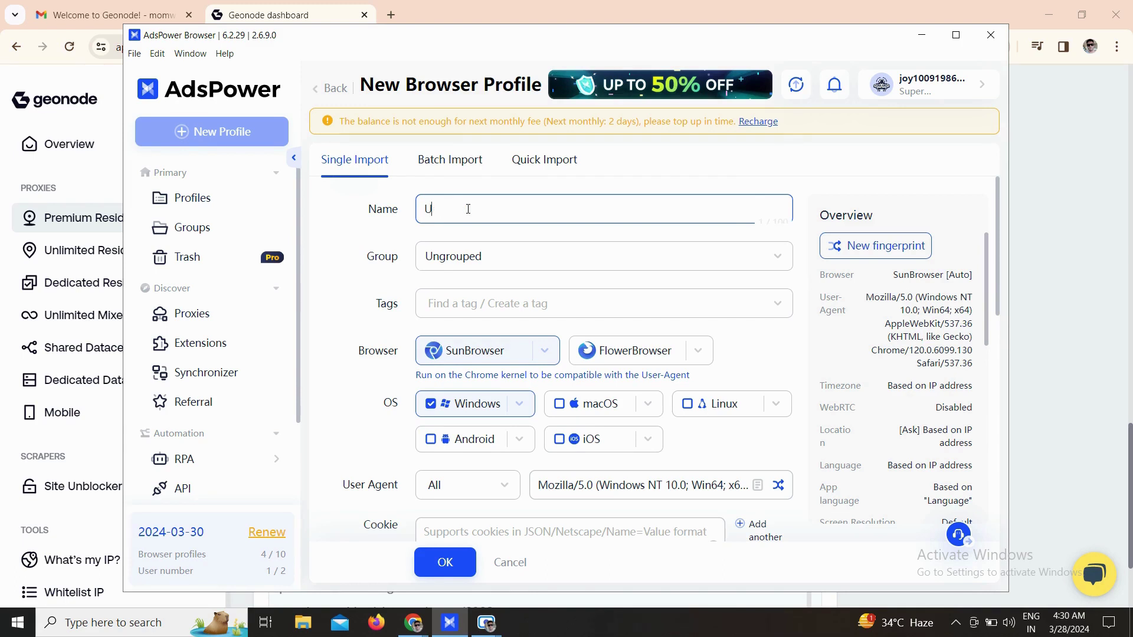
text(sSA Testing)
click(754, 359)
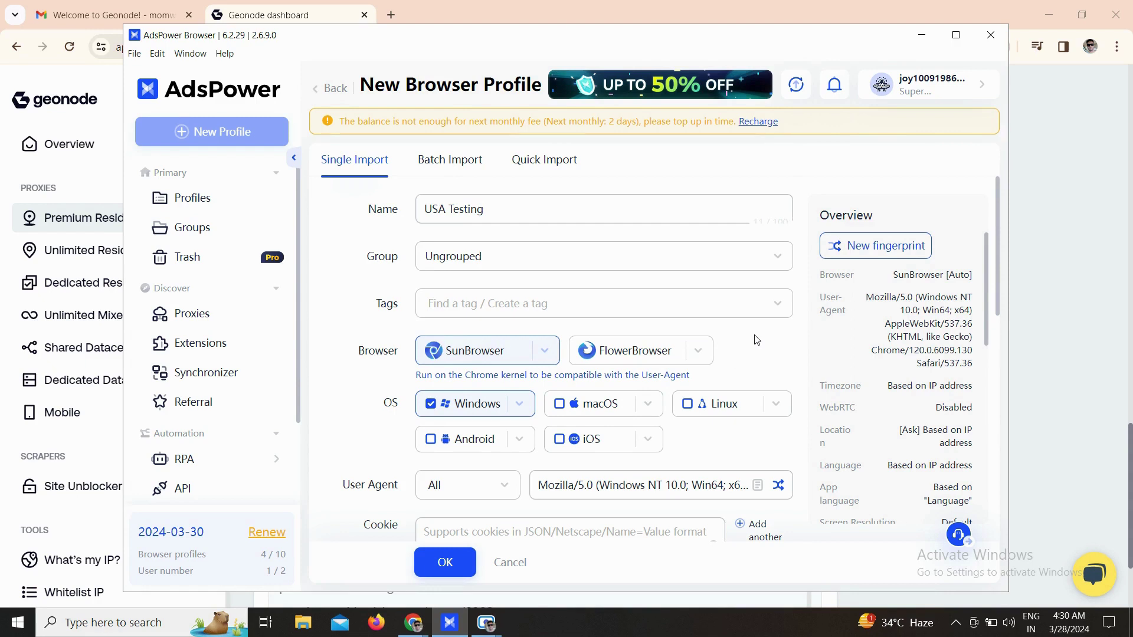
Set the profile's custom proxy type to Socks5, checking it against the protocol chosen in the Geonode dashboard.
scroll(757, 340, down, 2)
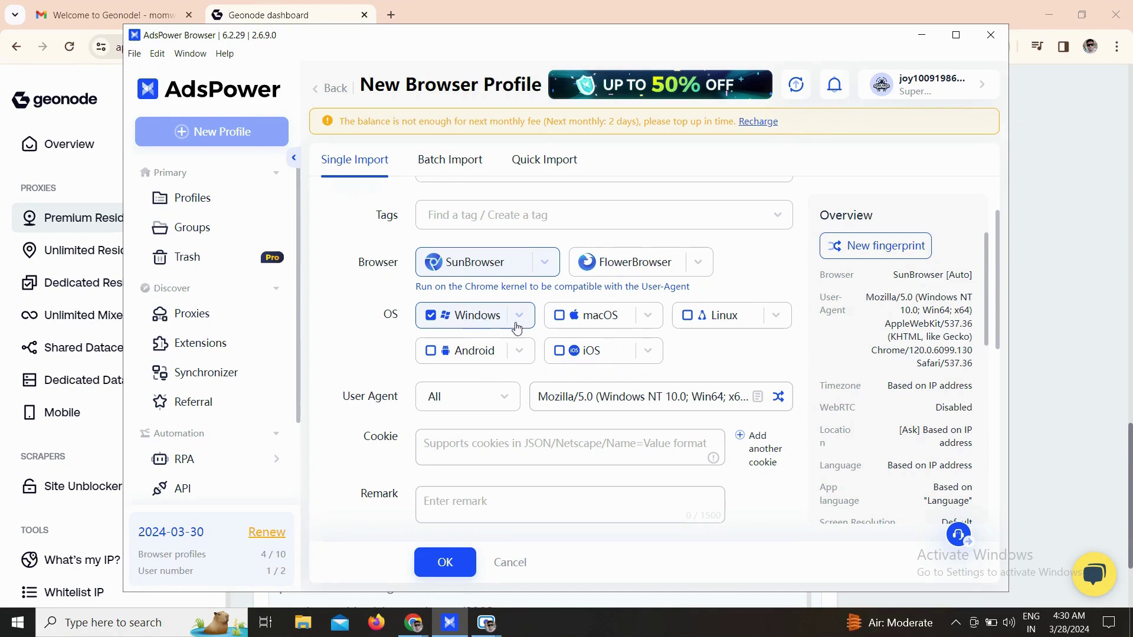
scroll(725, 358, down, 2)
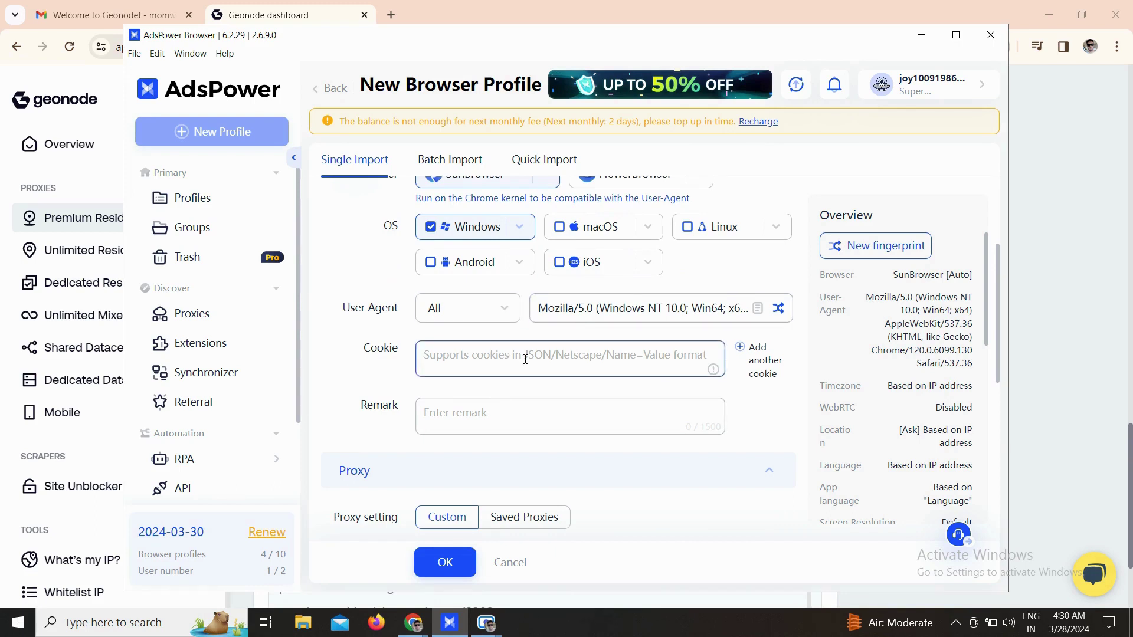
scroll(772, 403, down, 5)
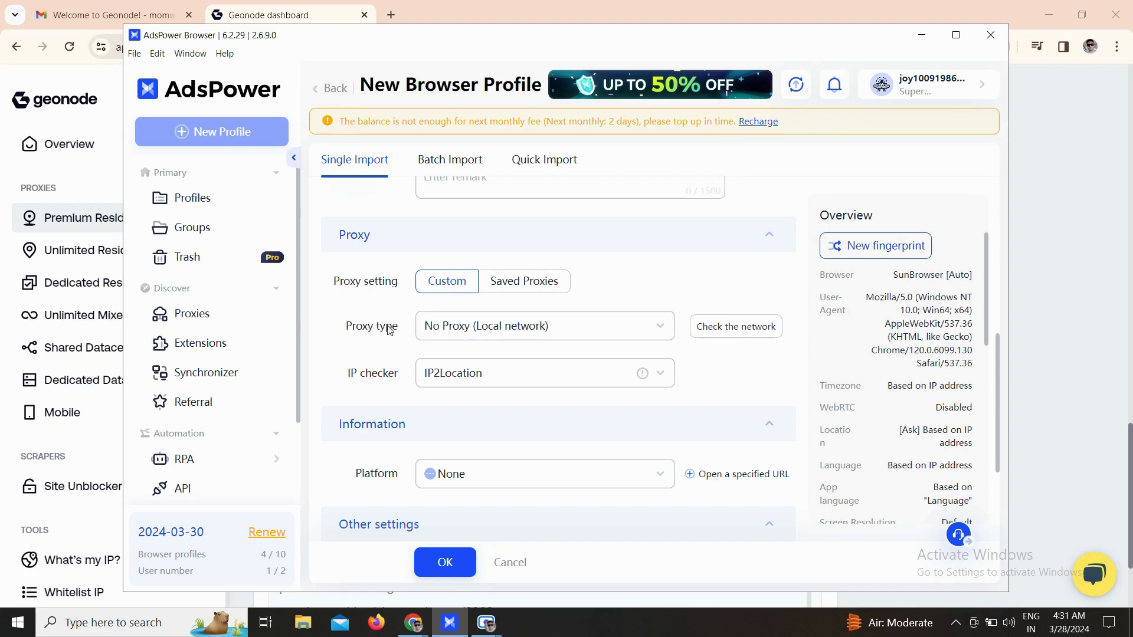
click(661, 329)
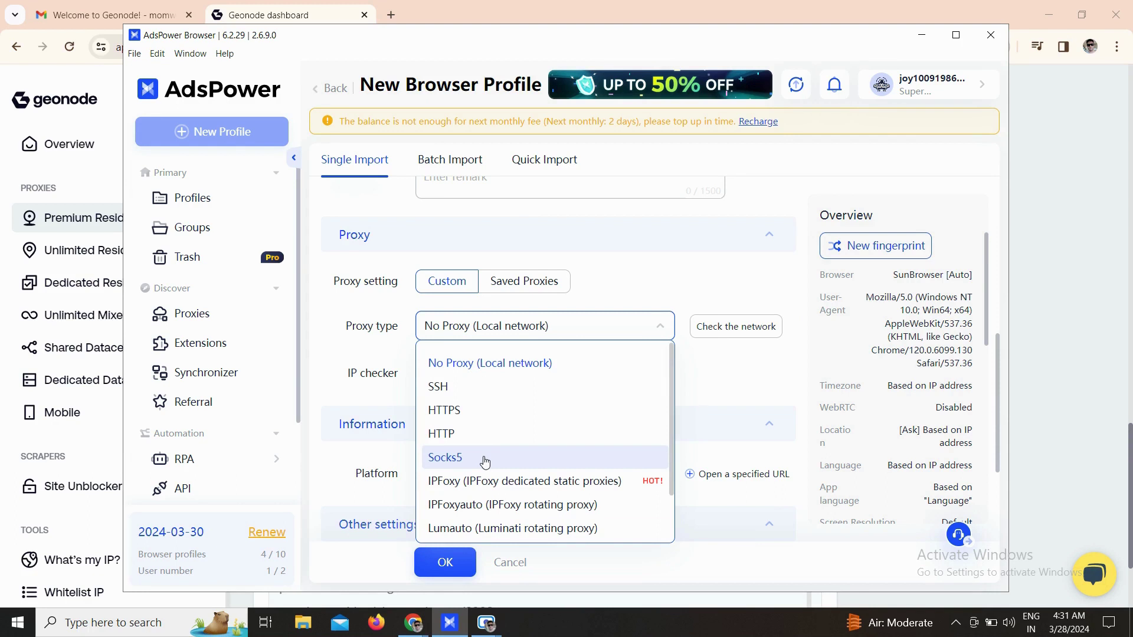
key(alt+Tab)
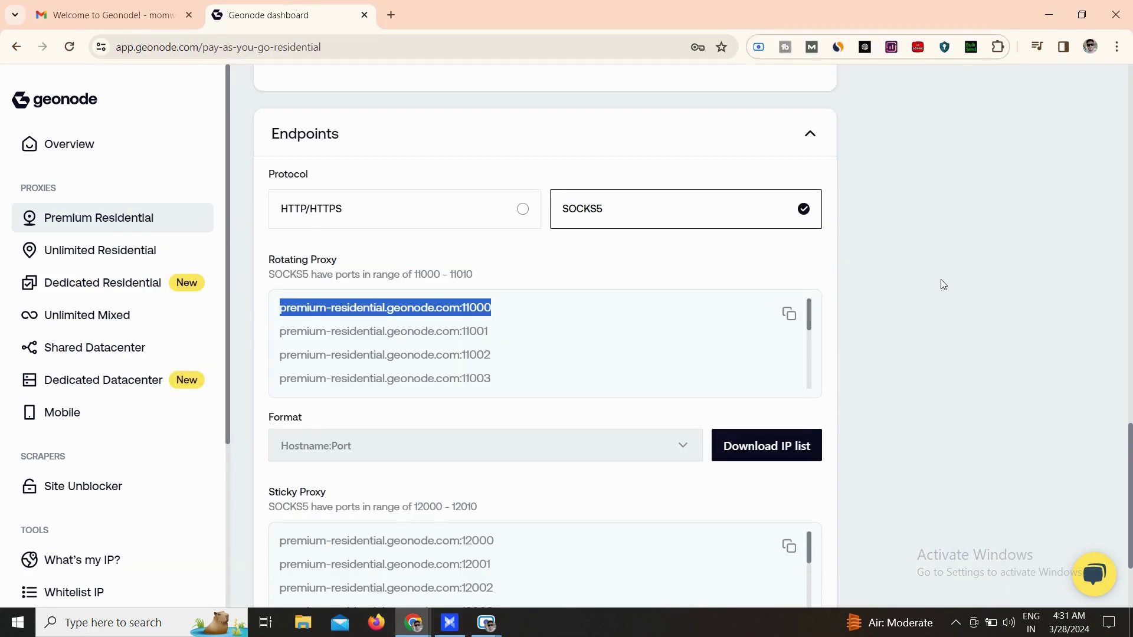
click(447, 626)
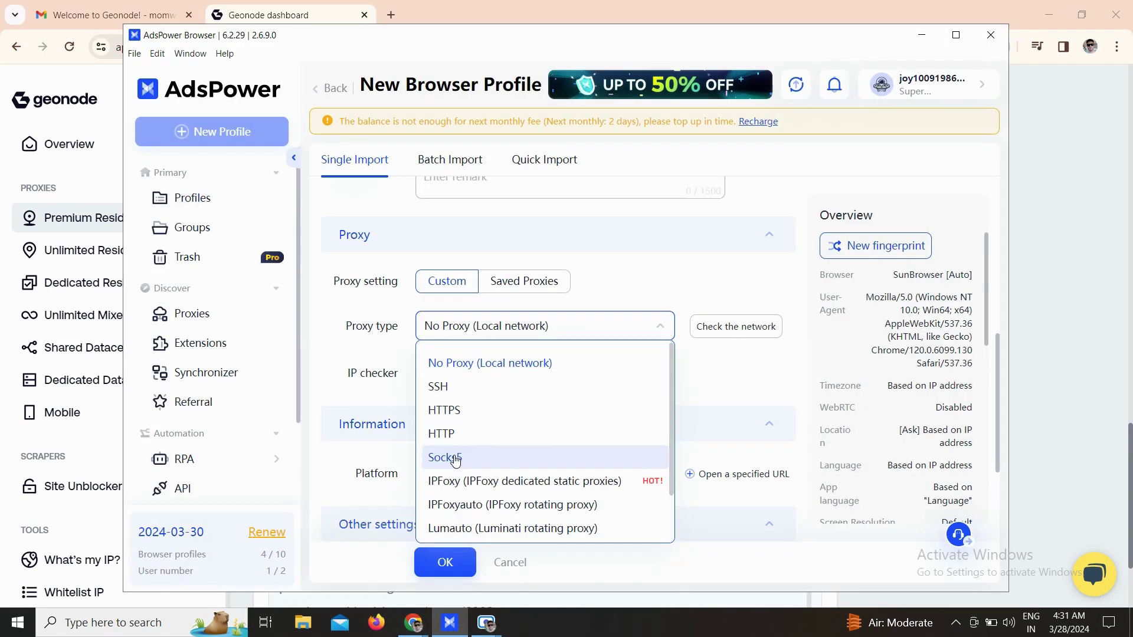
click(481, 464)
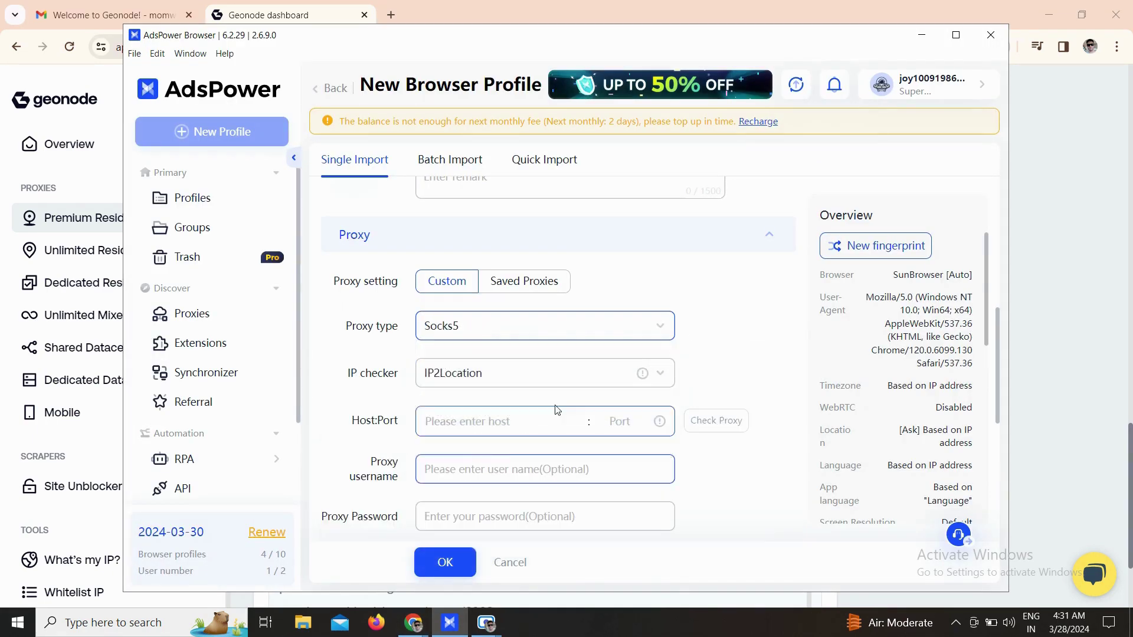
Review the IP checker choices offered for the Socks5 proxy.
scroll(730, 350, down, 1)
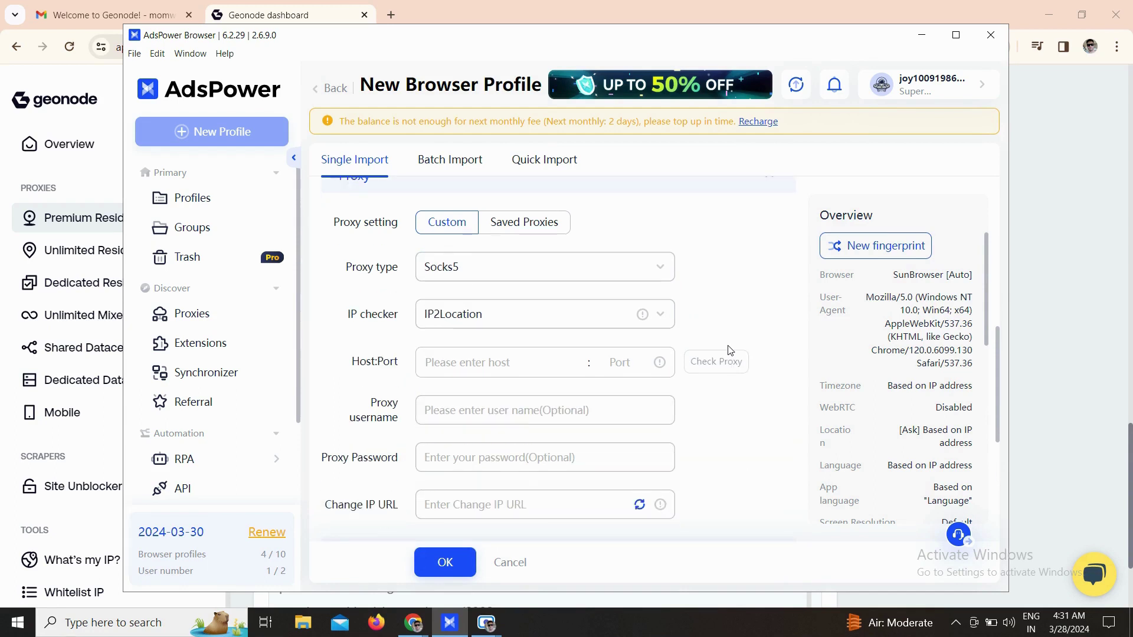
click(660, 318)
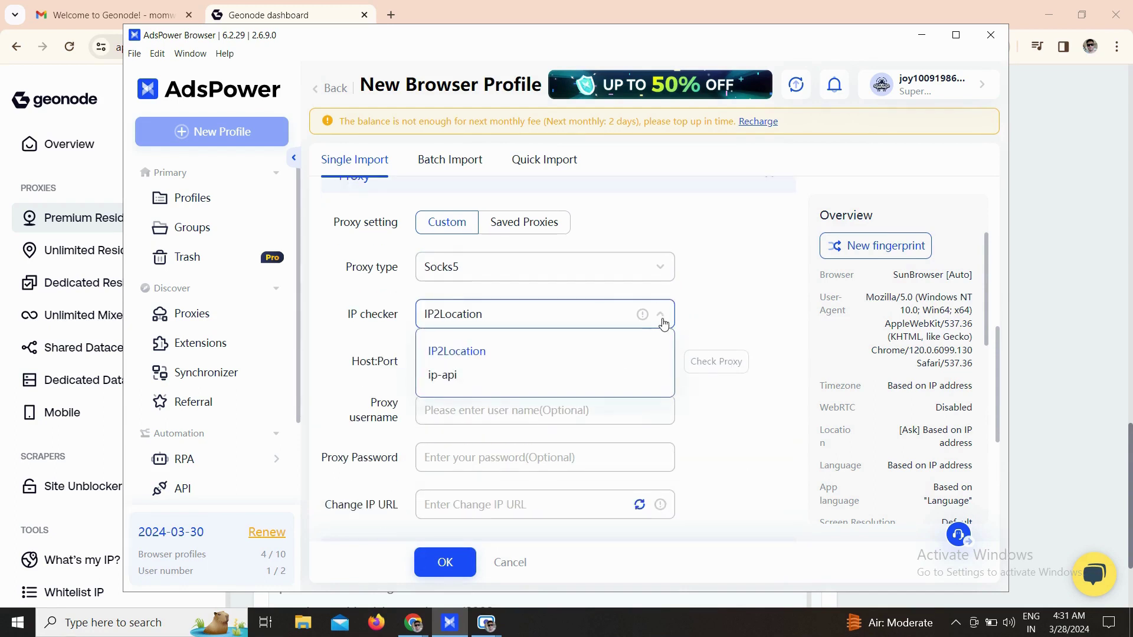
click(740, 329)
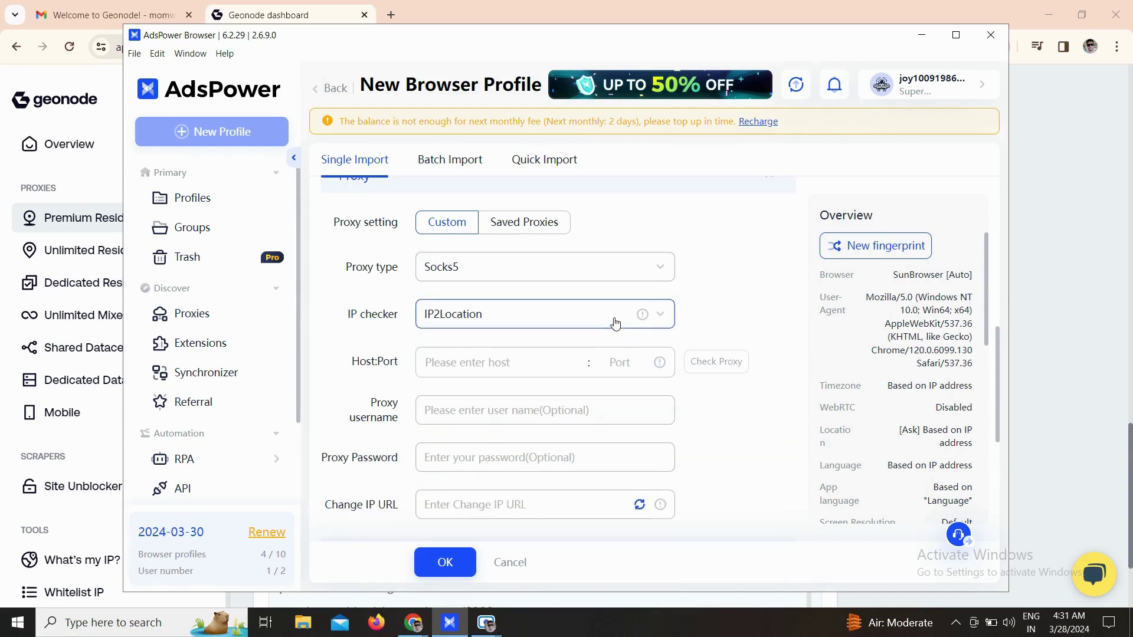
mouse_move(643, 315)
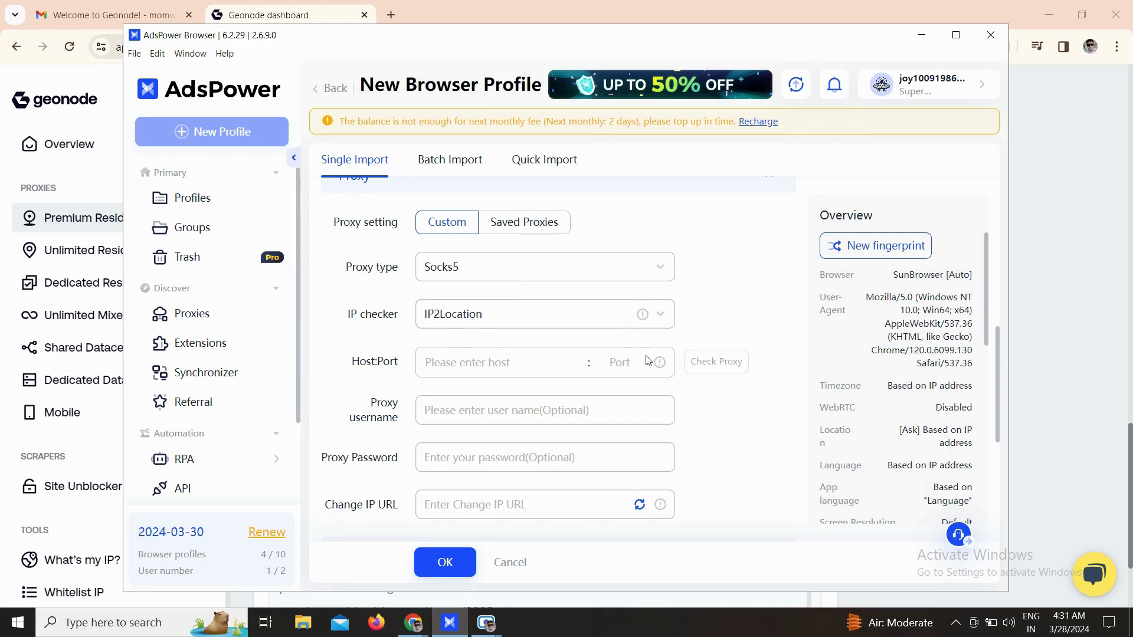
Copy the rotating endpoint premium-residential.geonode.com:11000 from the Geonode dashboard and paste it into AdsPower's proxy host and port.
click(418, 364)
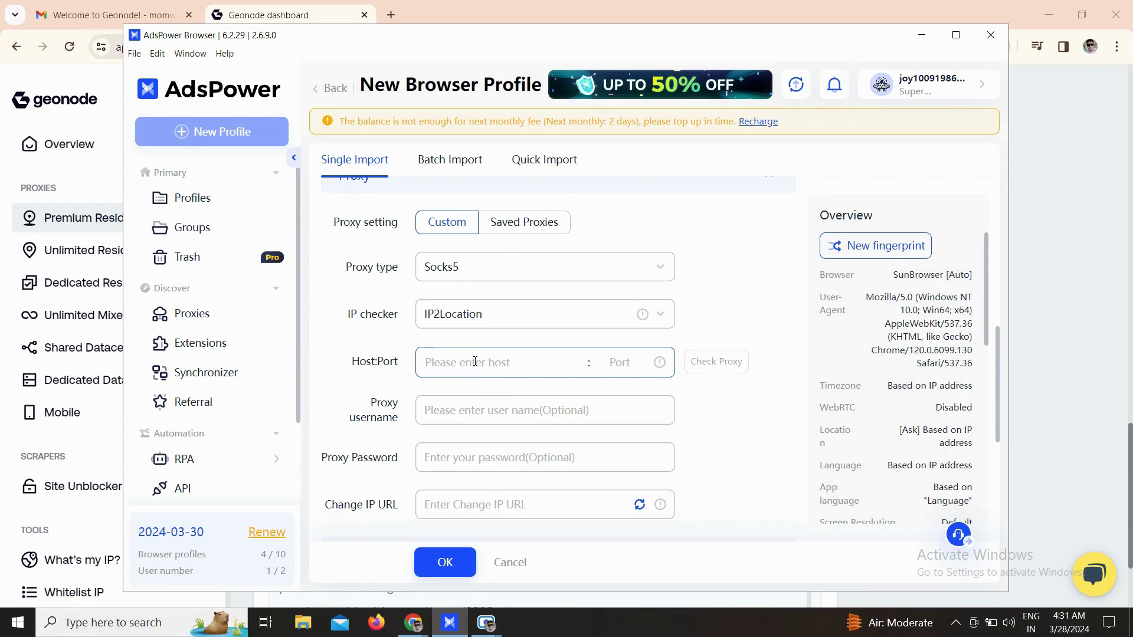
click(317, 18)
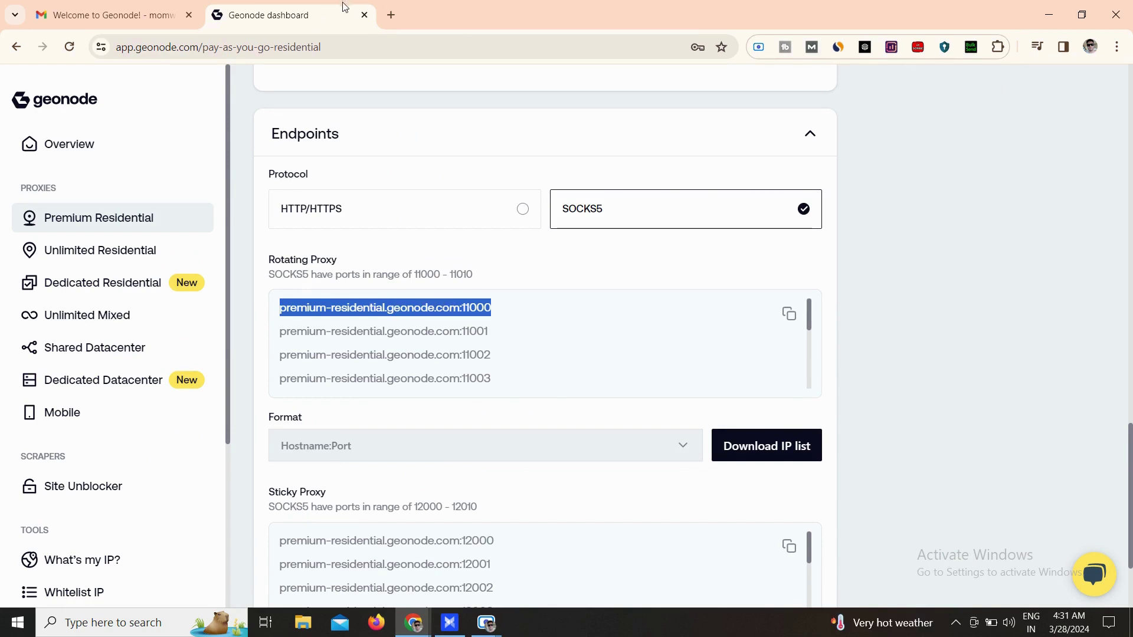
triple_click(471, 310)
key(ctrl+c)
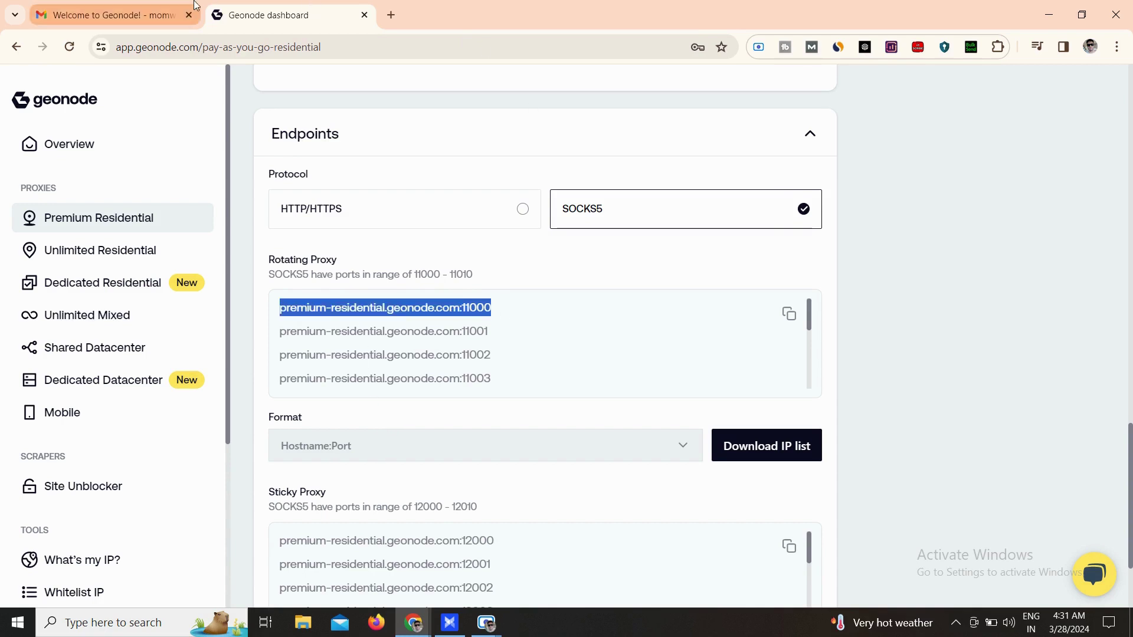
key(alt+Tab)
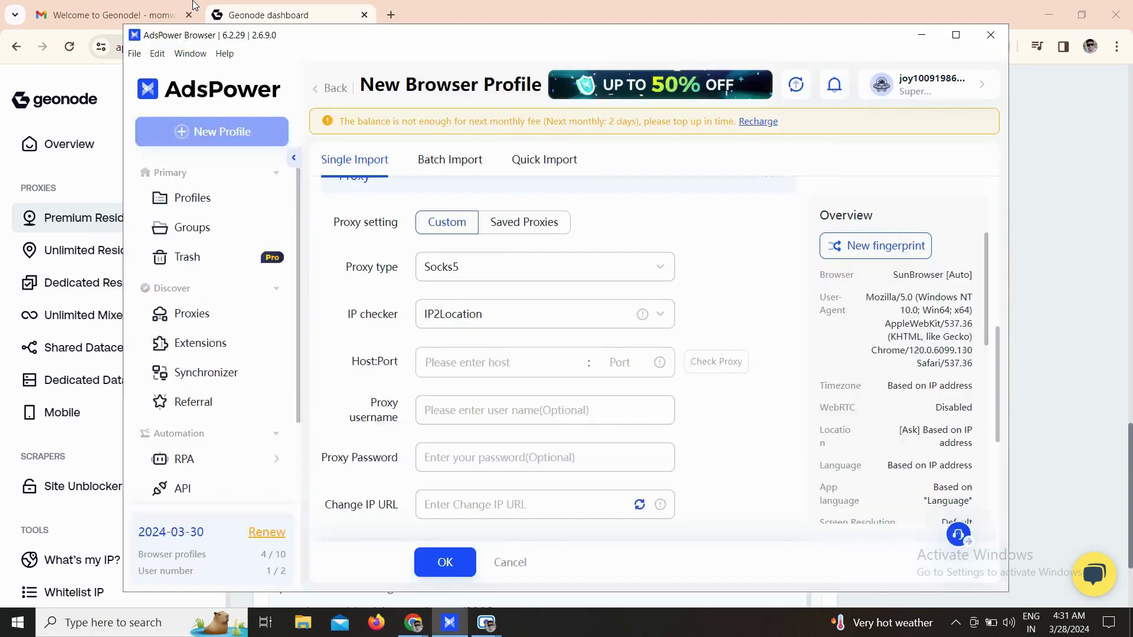
click(448, 369)
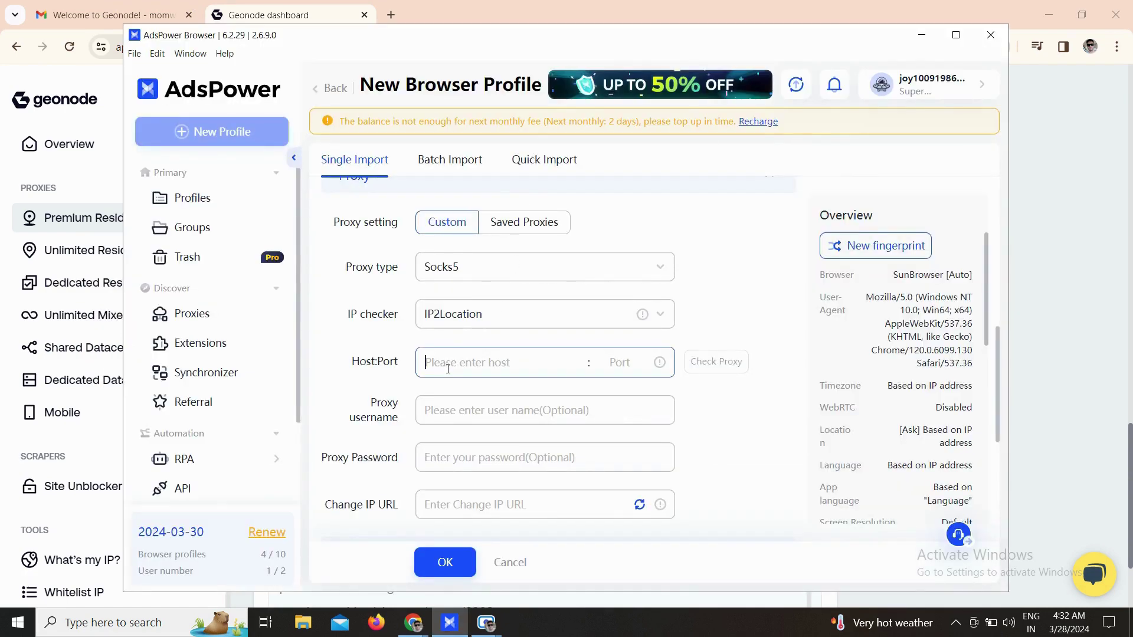
key(ctrl+v)
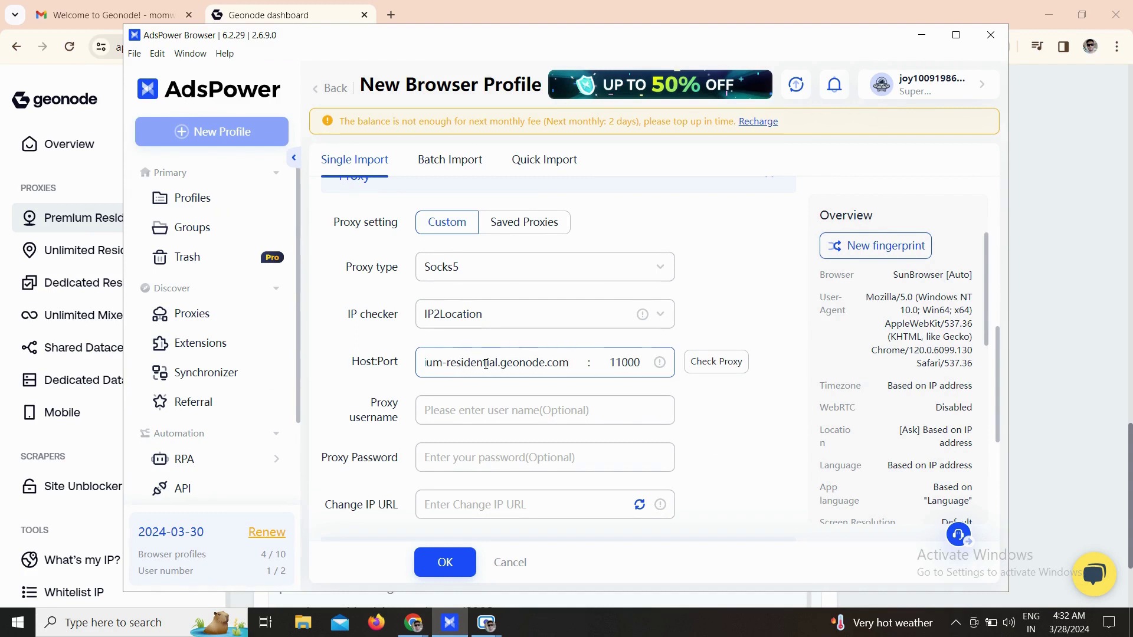
click(756, 442)
Copy the proxy username from Geonode's Premium Residential credentials and enter it as the proxy username in the AdsPower profile.
scroll(757, 442, down, 1)
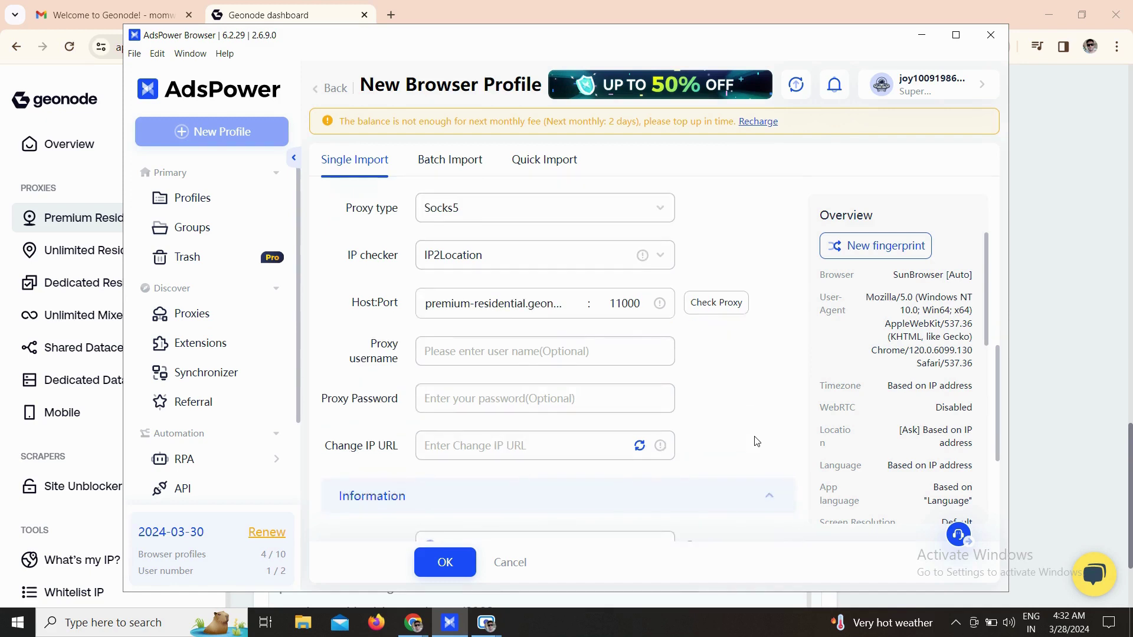
click(432, 410)
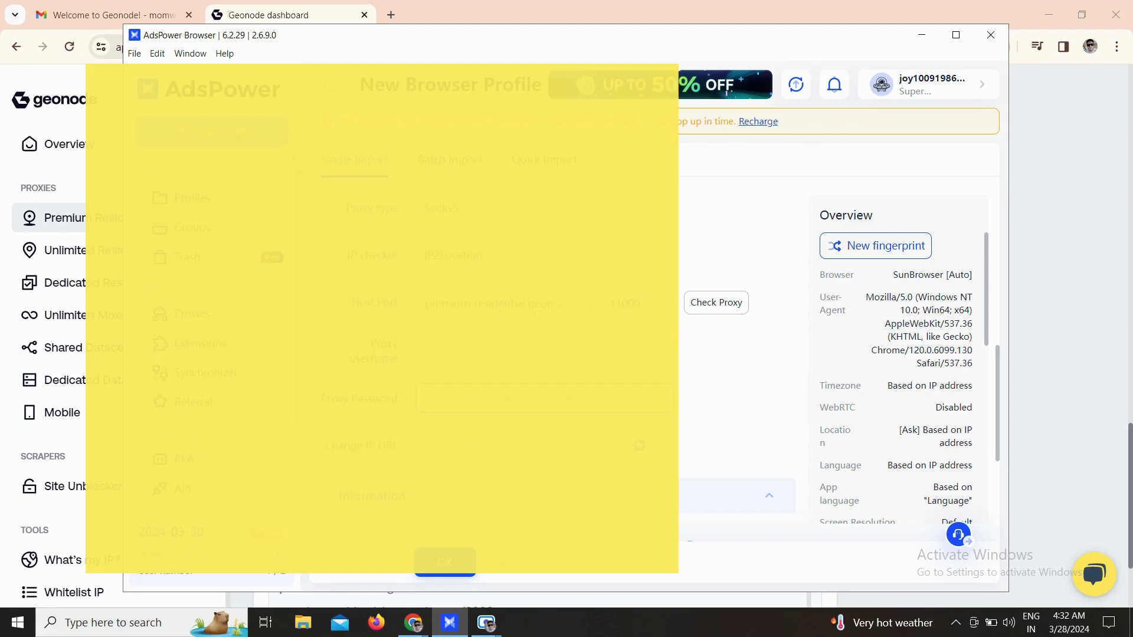
click(291, 9)
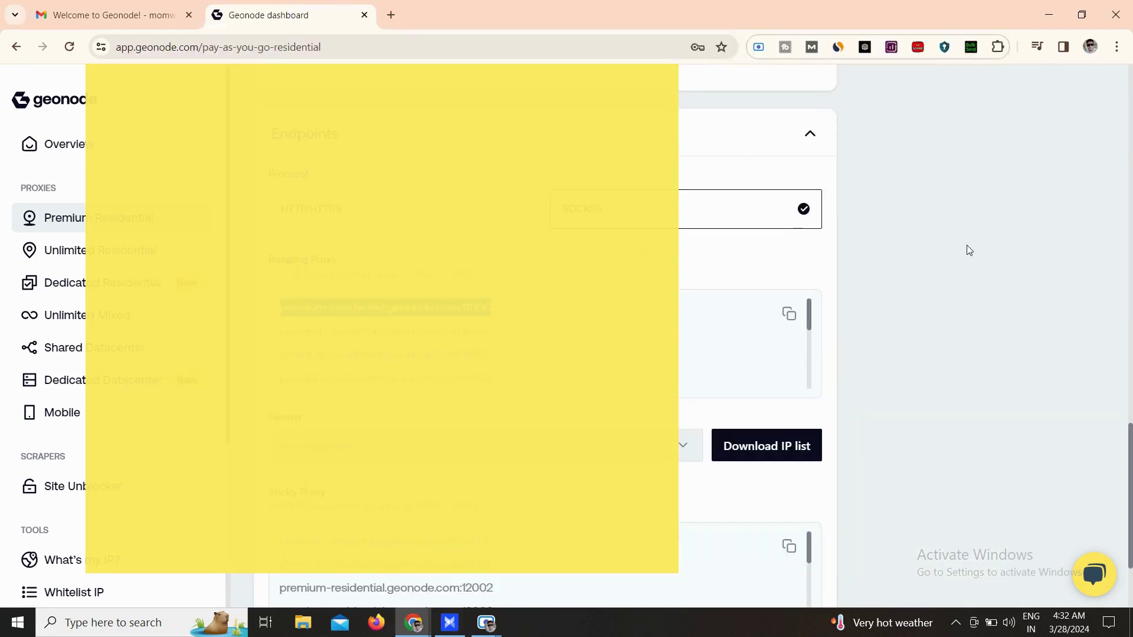
scroll(969, 251, up, 10)
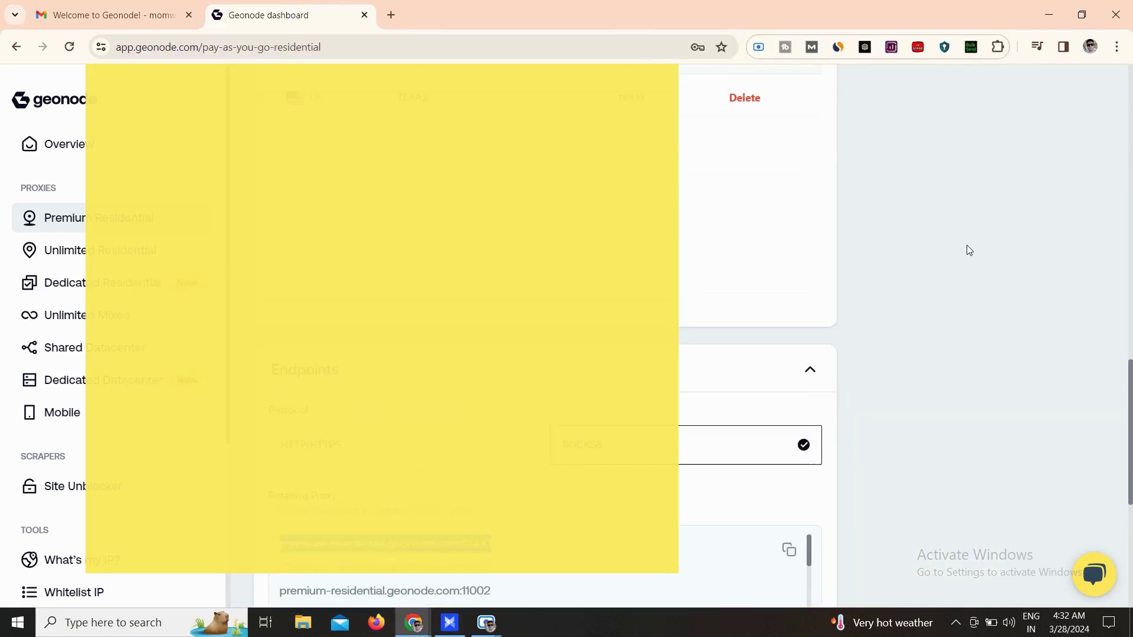
scroll(969, 250, up, 10)
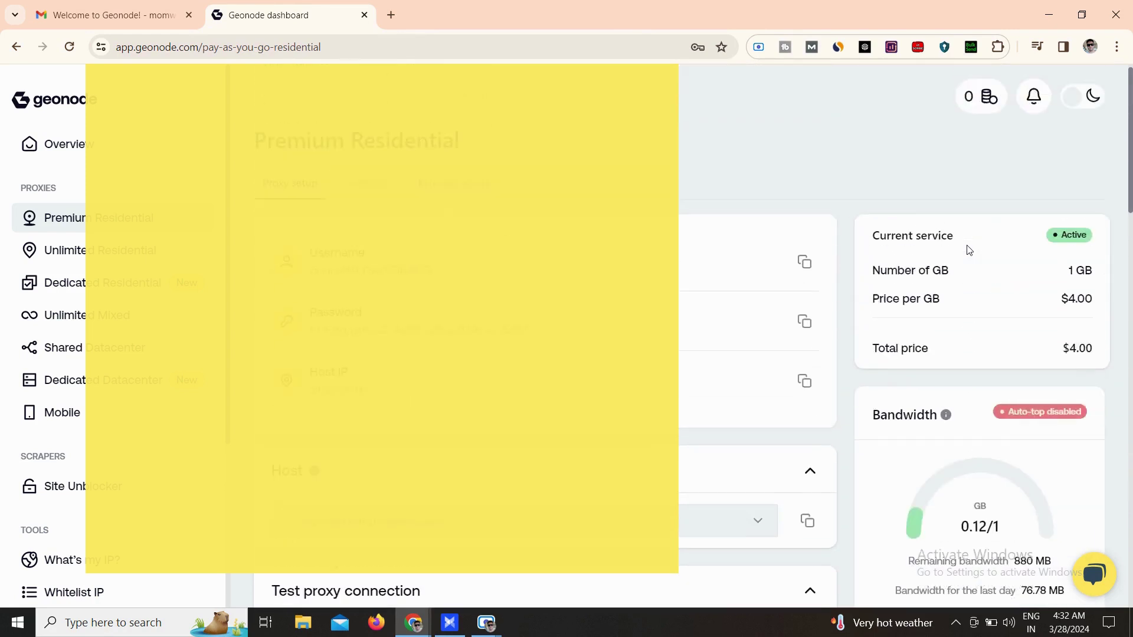
scroll(969, 251, down, 1)
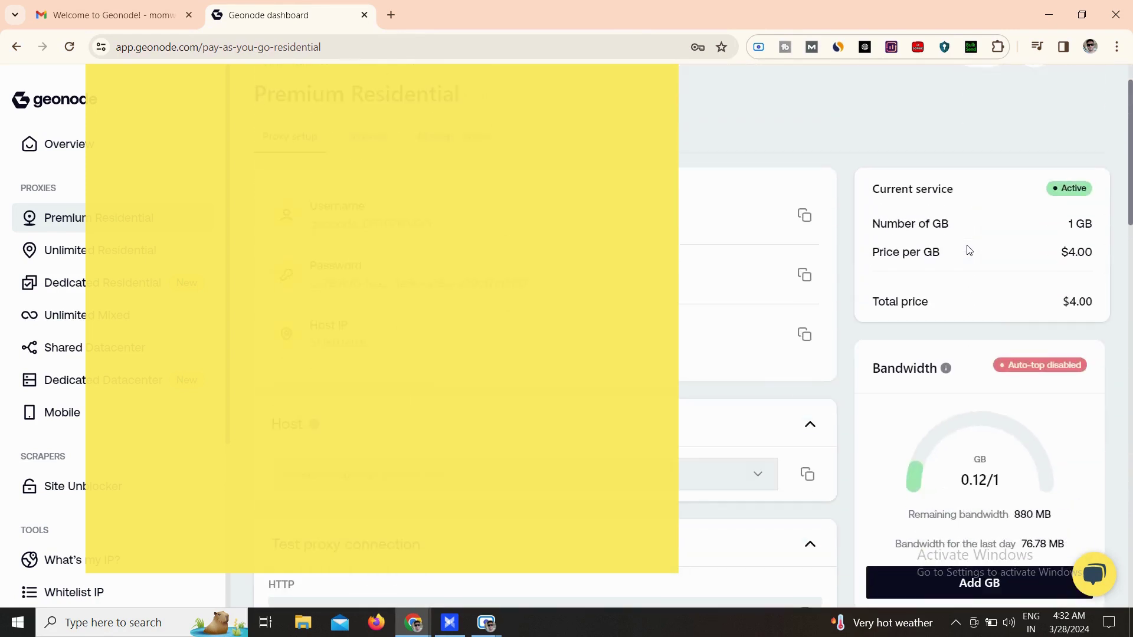
scroll(969, 251, up, 1)
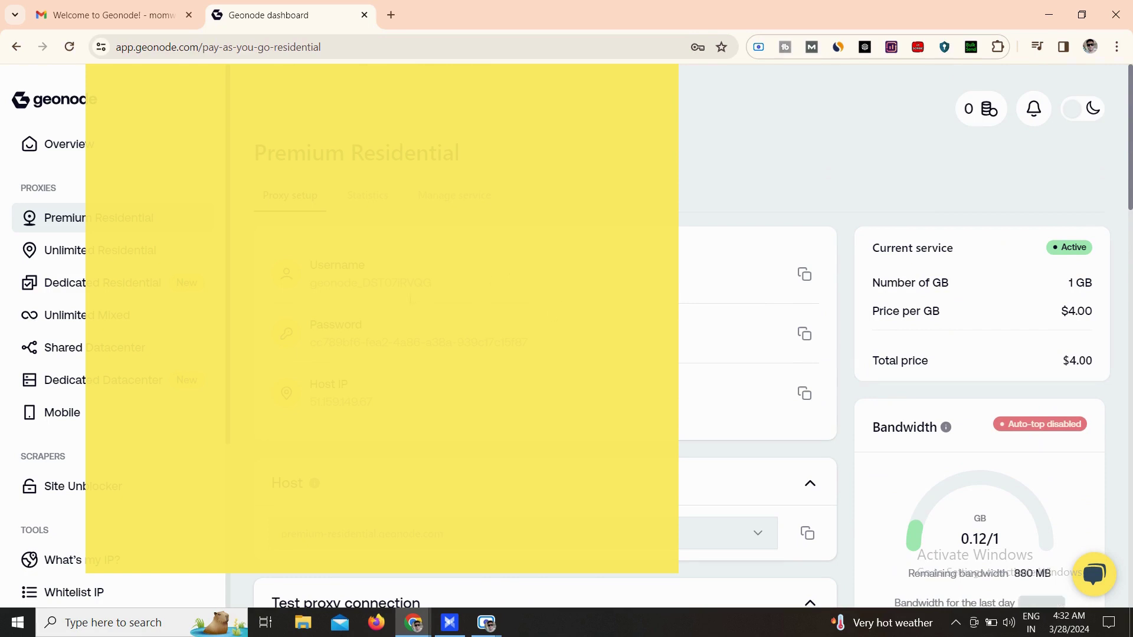
click(807, 275)
key(alt+Tab)
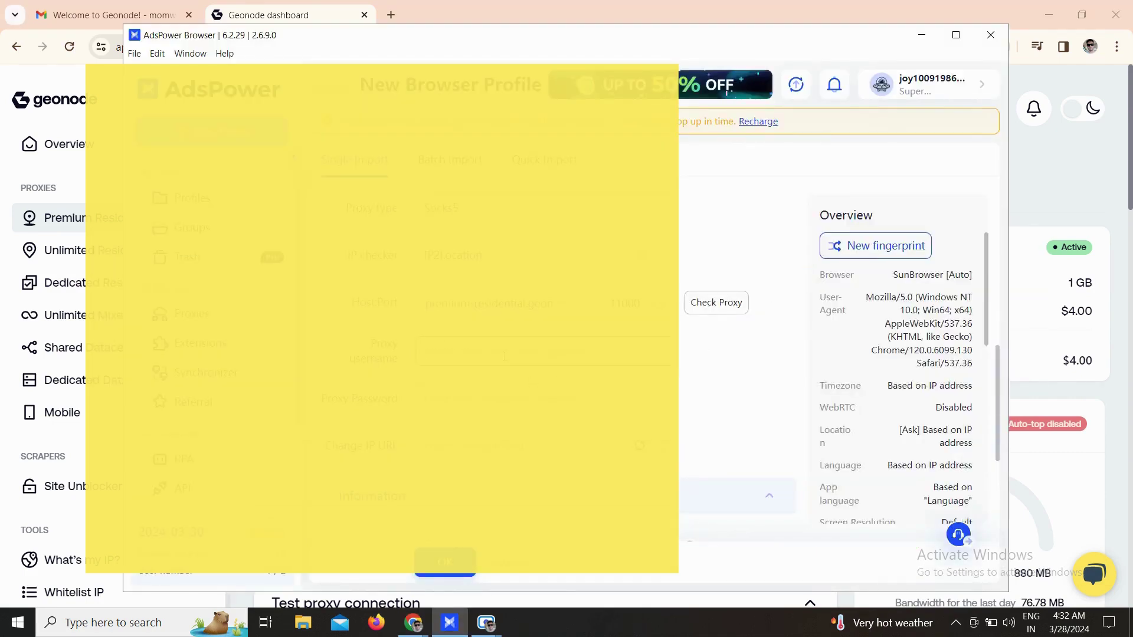
Copy the proxy password from the Geonode credentials and enter it as the proxy password in the AdsPower profile.
key(alt+Tab)
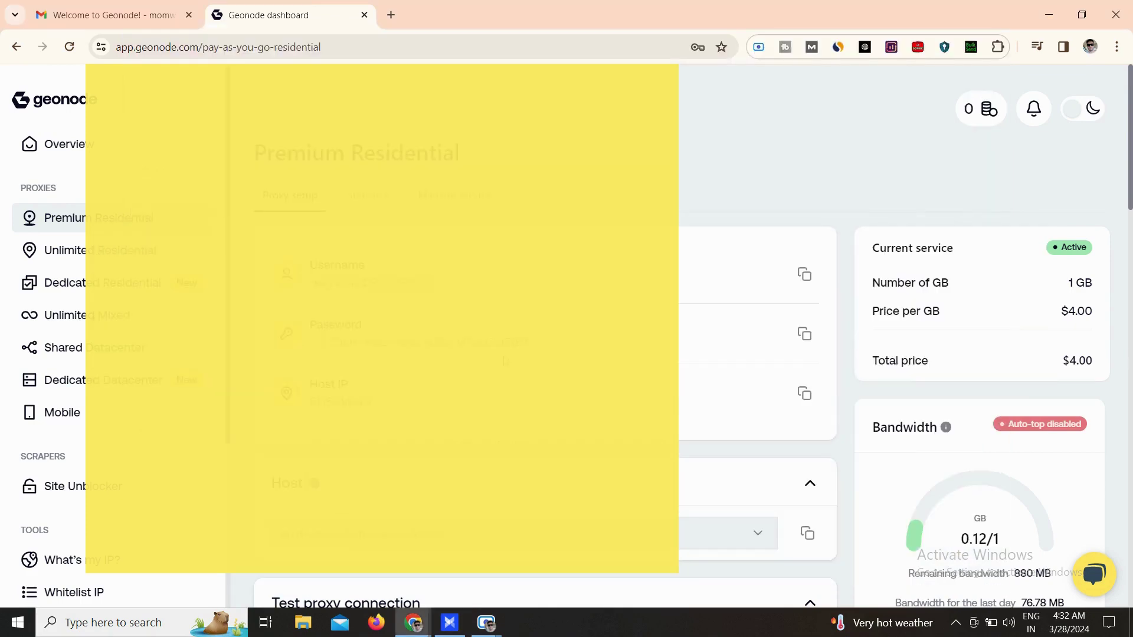
click(804, 337)
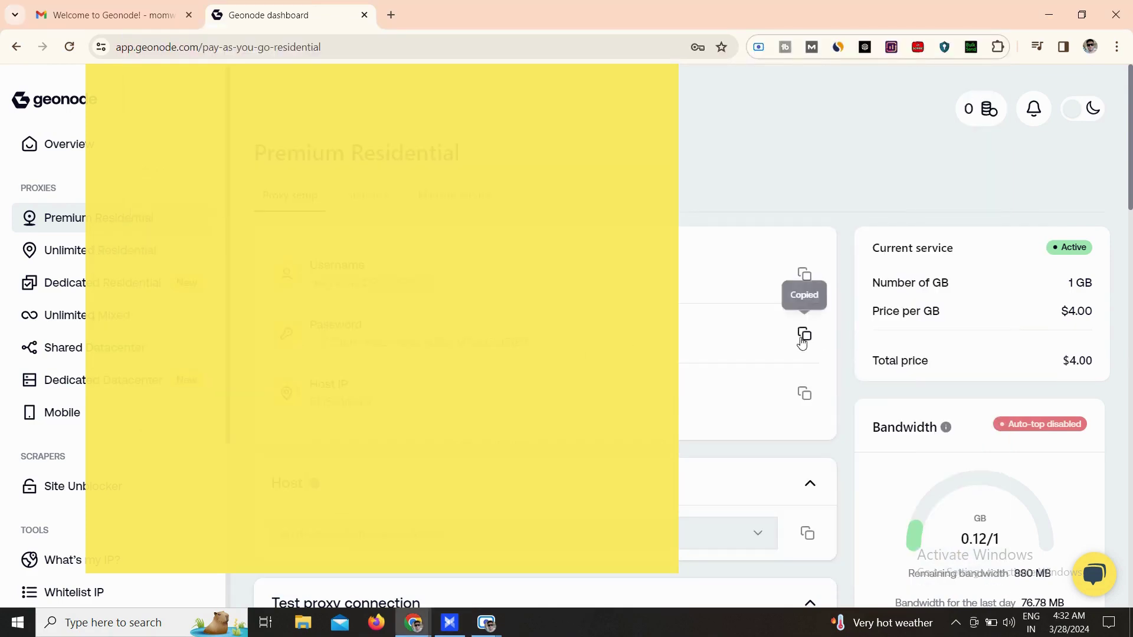
key(alt+Tab)
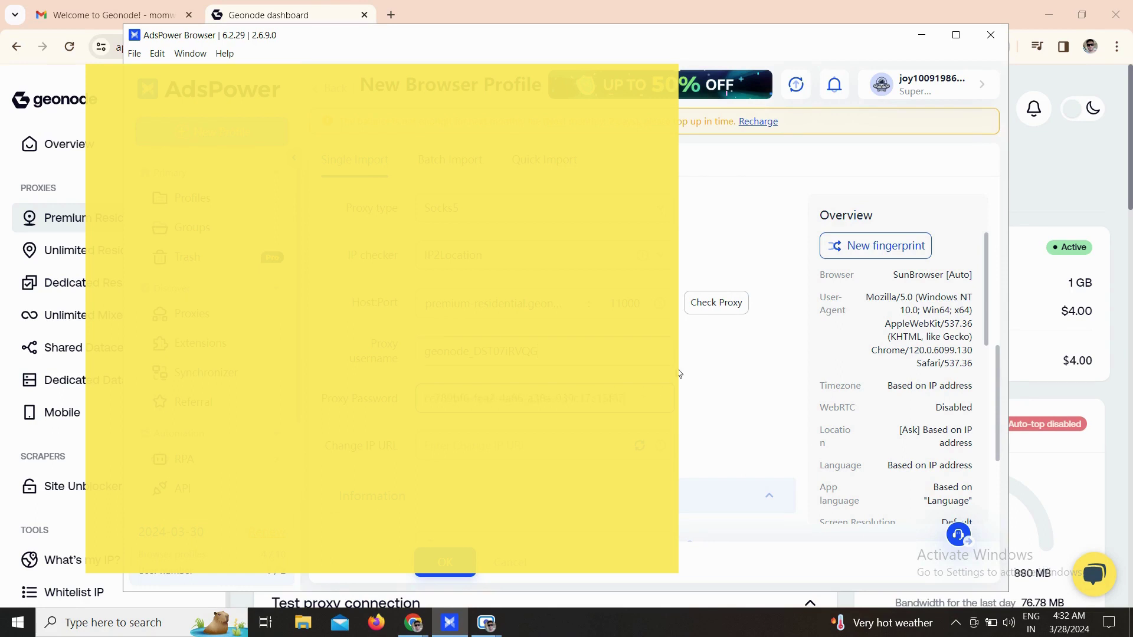
Run the AdsPower proxy check, highlight the reported country and compare the location with Geonode's country targeting, returning to AdsPower.
click(717, 307)
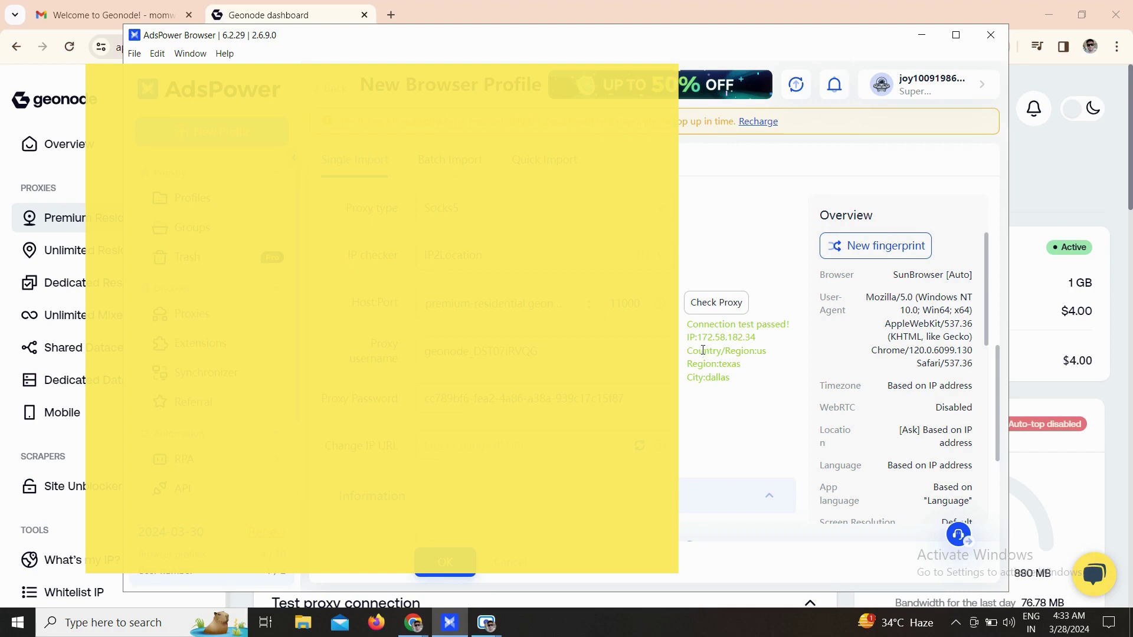
drag(686, 351, 771, 360)
click(275, 18)
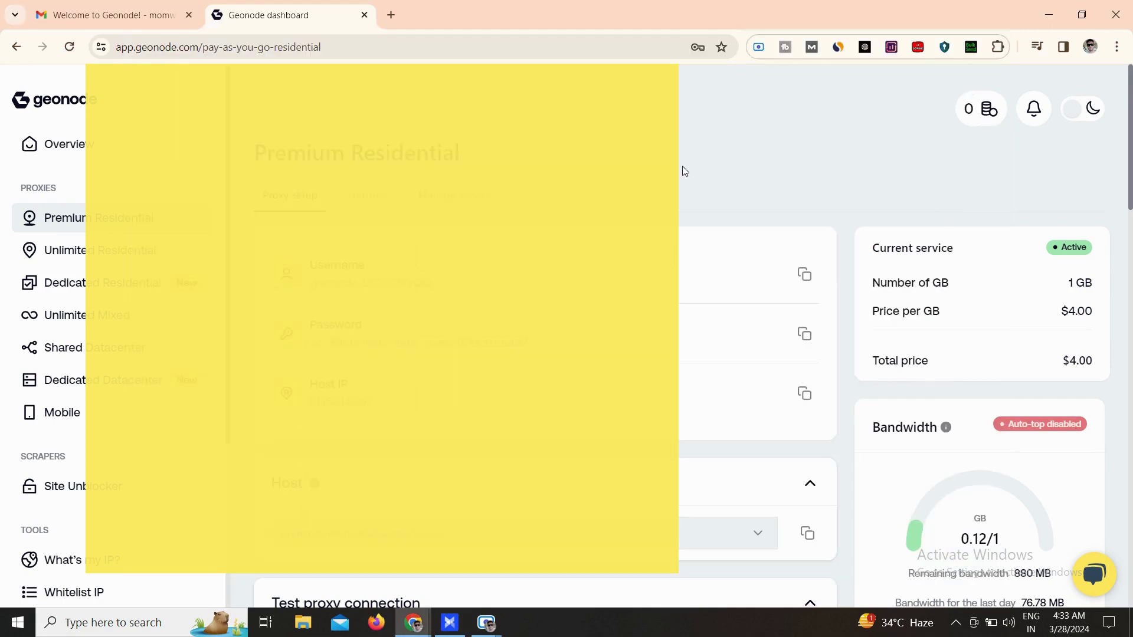
scroll(683, 172, down, 1)
scroll(684, 171, down, 10)
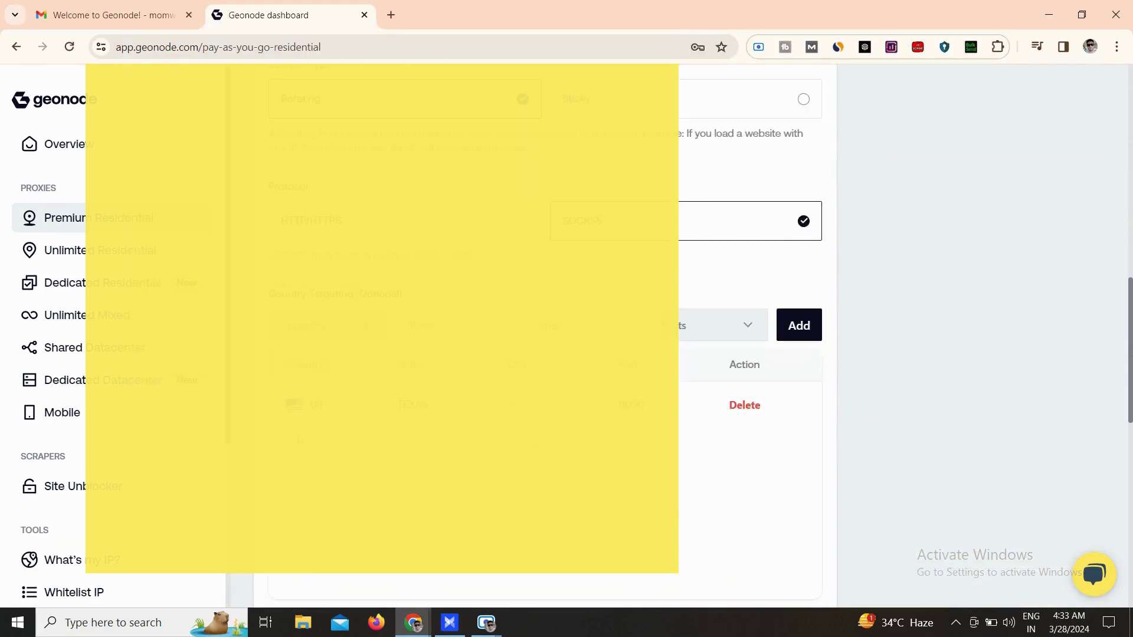
click(450, 622)
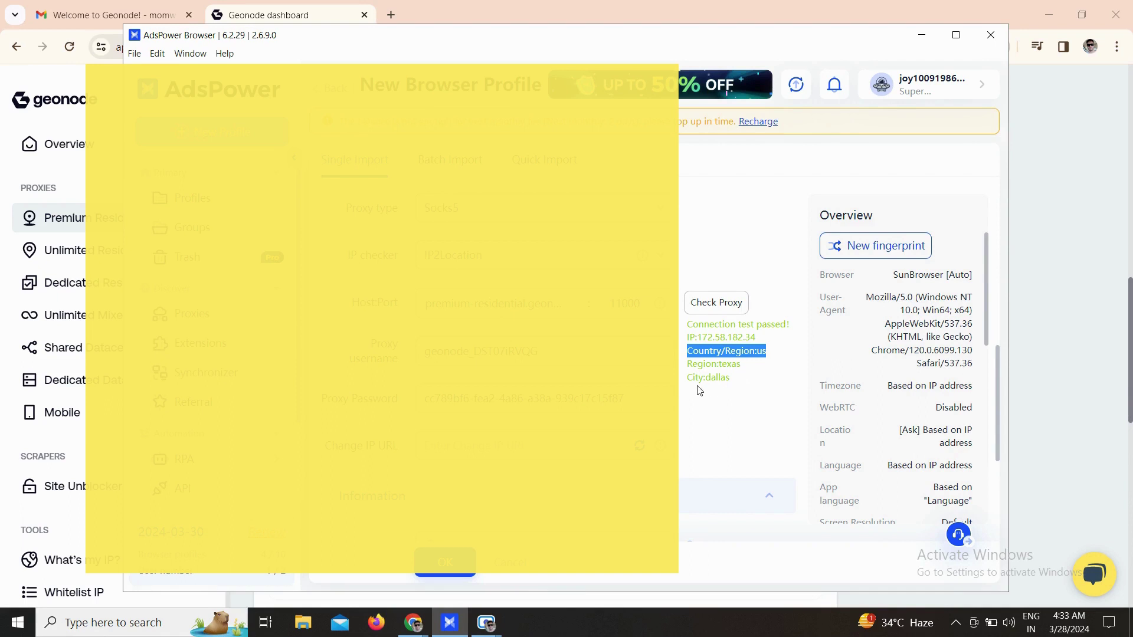
Clear the highlighted proxy check result and expand the profile's Advanced settings section.
click(735, 385)
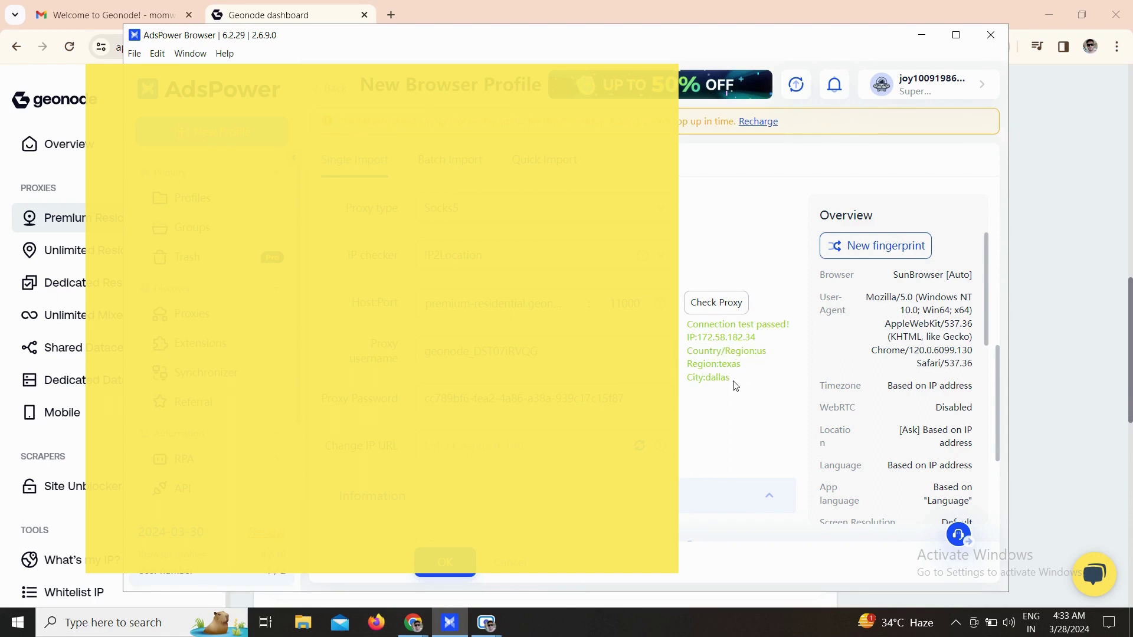
scroll(734, 386, down, 3)
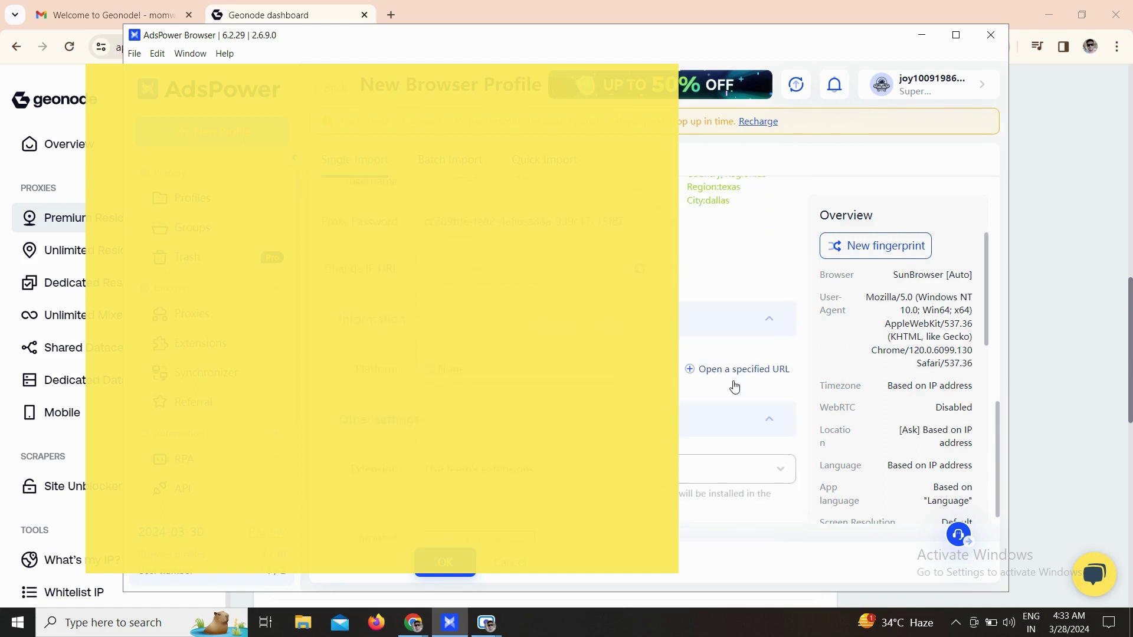
scroll(735, 385, down, 1)
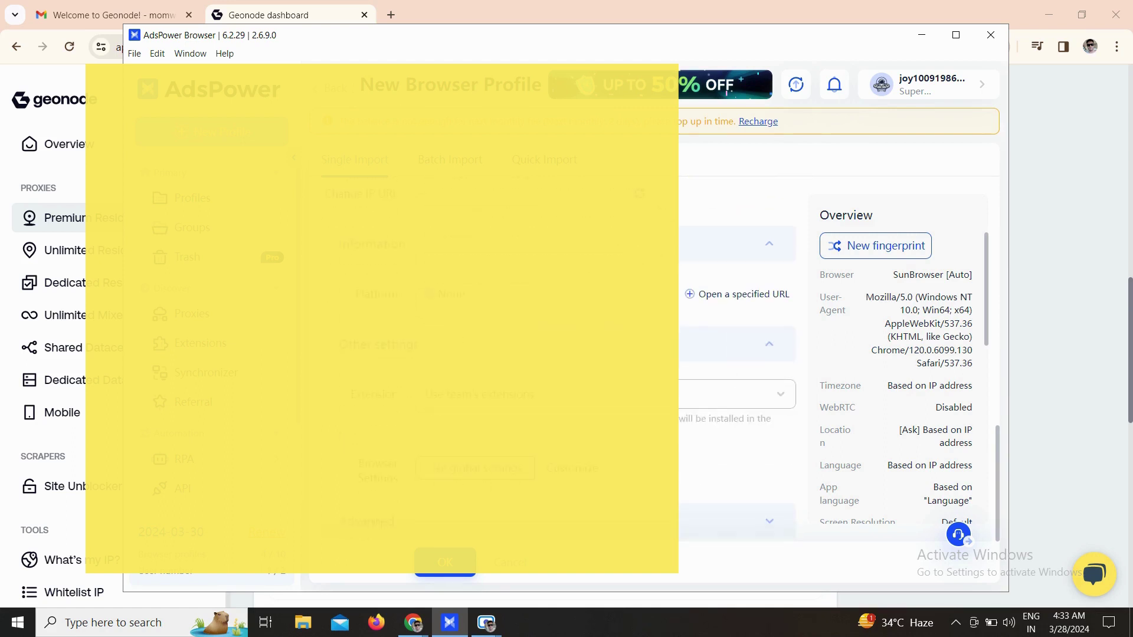
click(376, 523)
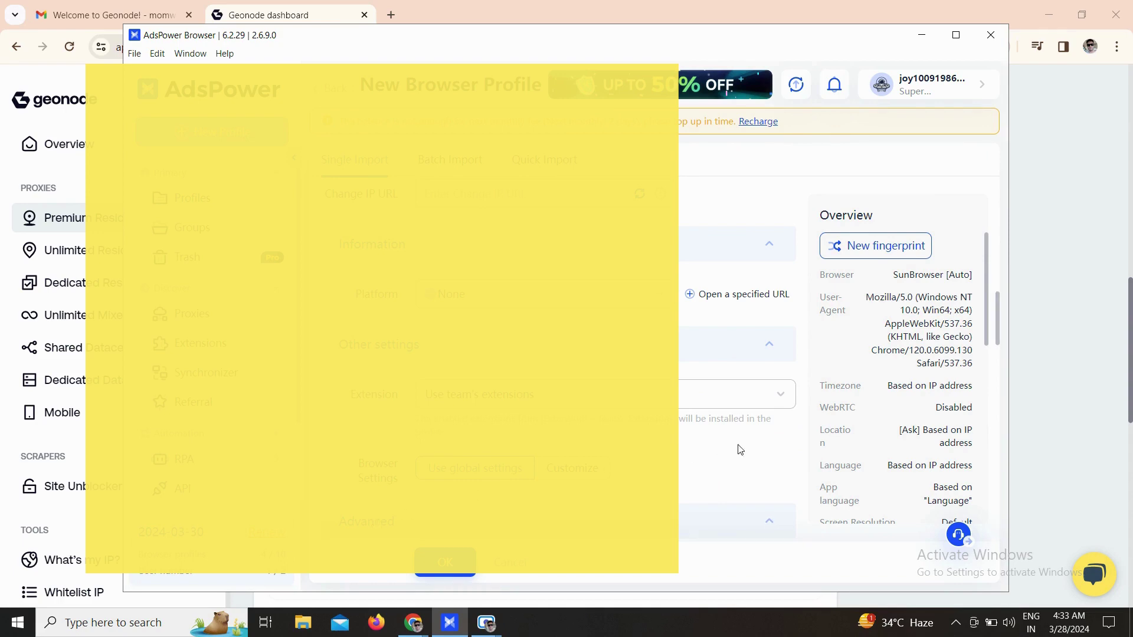
scroll(738, 450, down, 1)
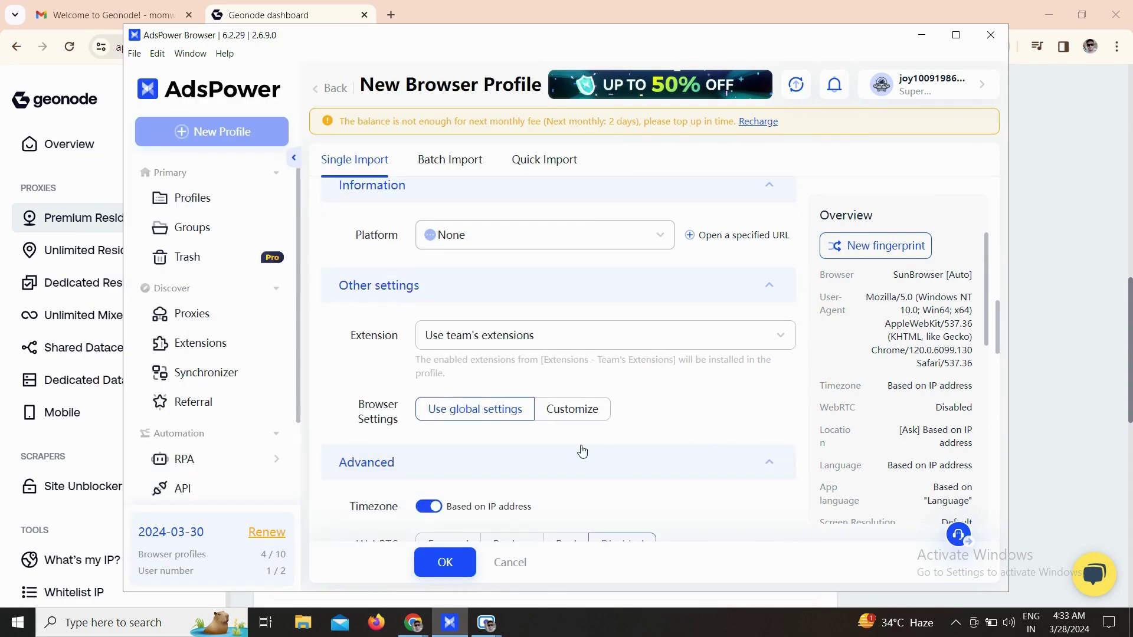
Review the profile's advanced fingerprint settings, from timezone, WebRTC and location through WebGL, hardware, device name and MAC address.
scroll(582, 451, down, 5)
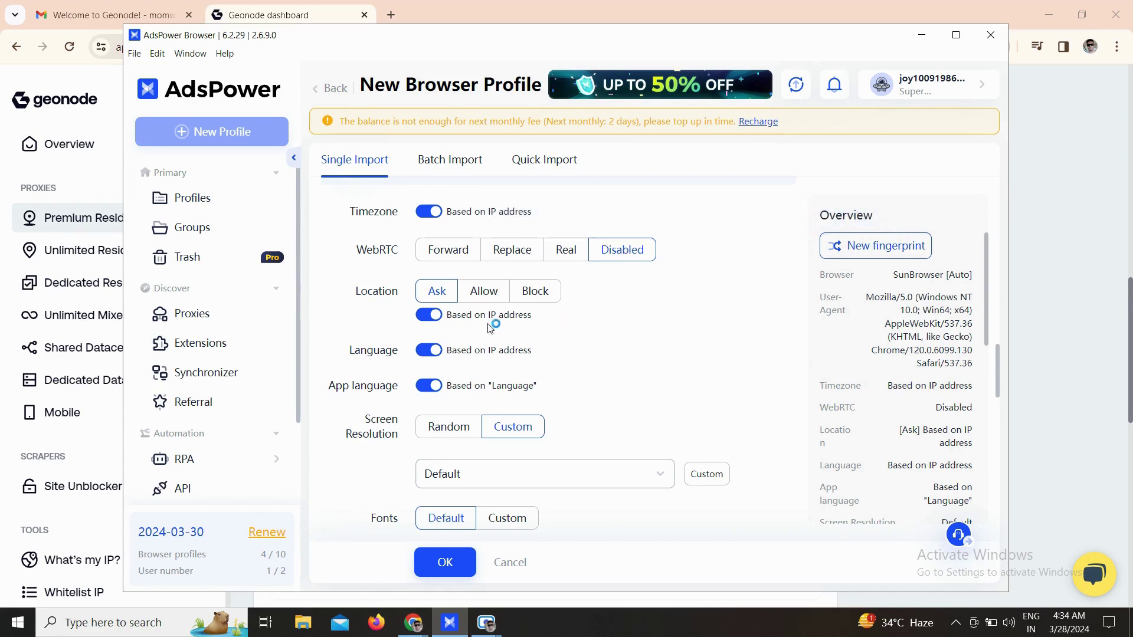
scroll(560, 416, down, 3)
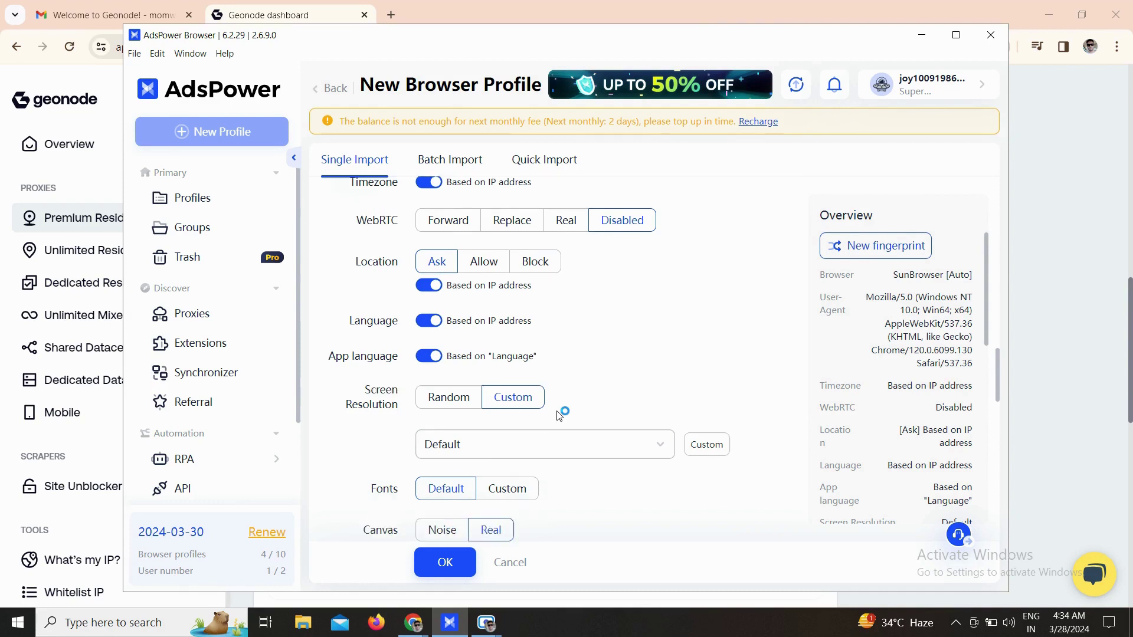
scroll(560, 416, down, 1)
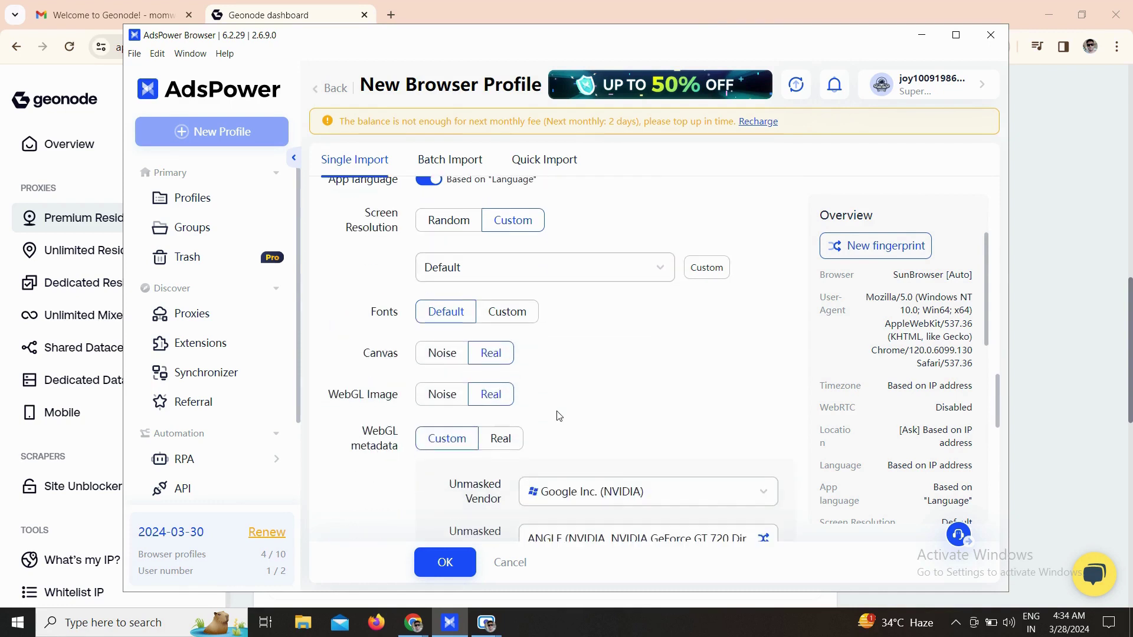
scroll(560, 416, down, 1)
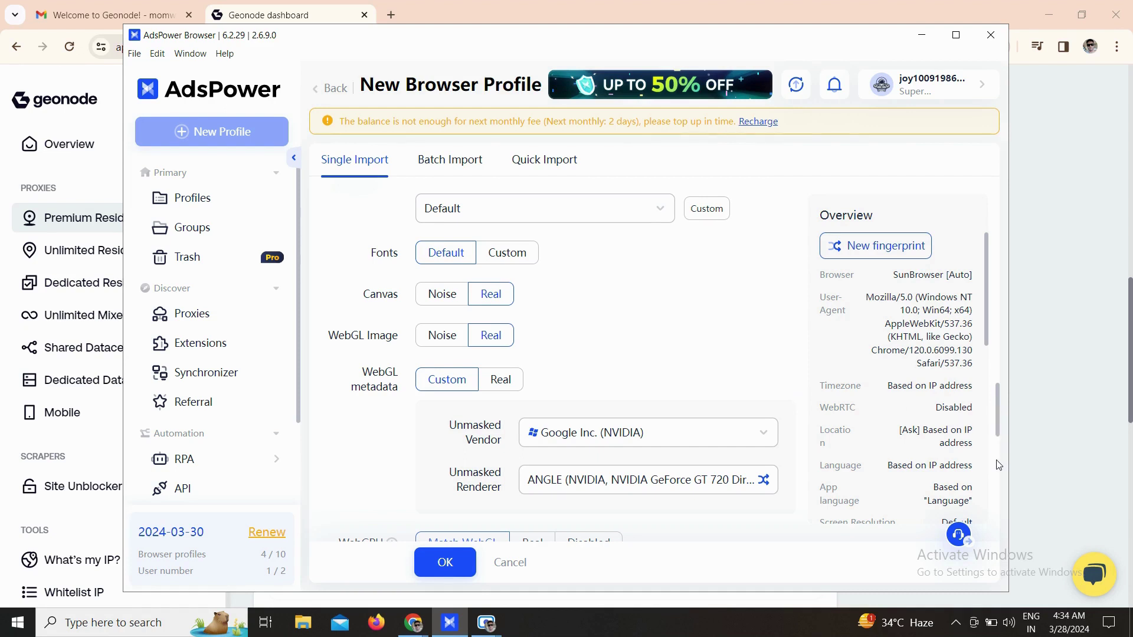
scroll(728, 412, down, 6)
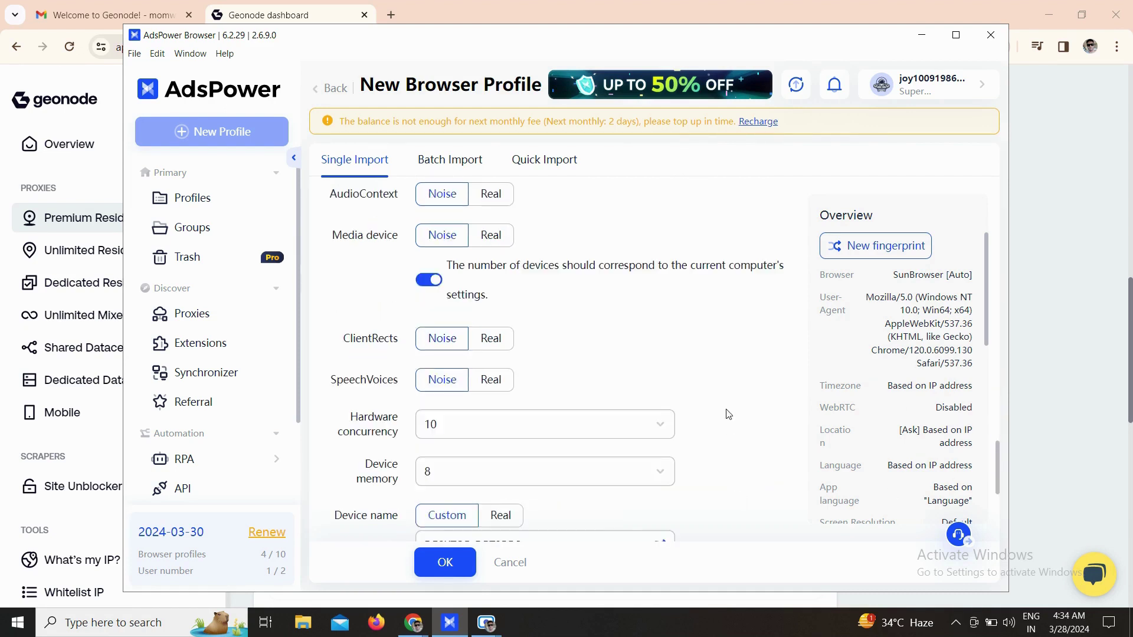
scroll(728, 413, up, 1)
scroll(727, 413, up, 1)
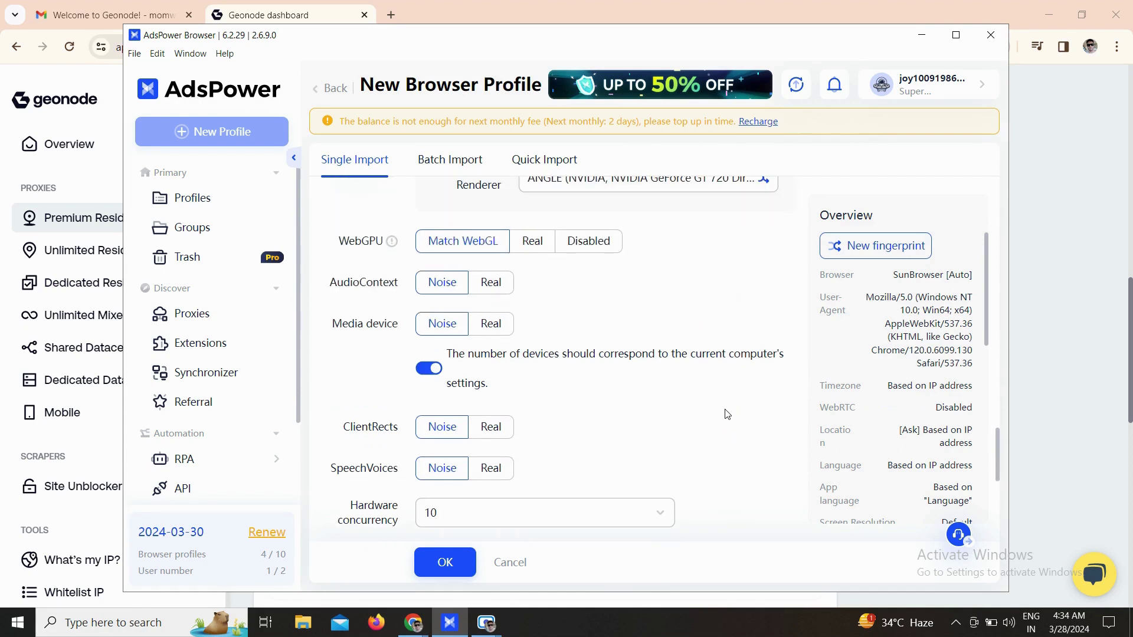
scroll(727, 414, down, 1)
scroll(728, 414, down, 1)
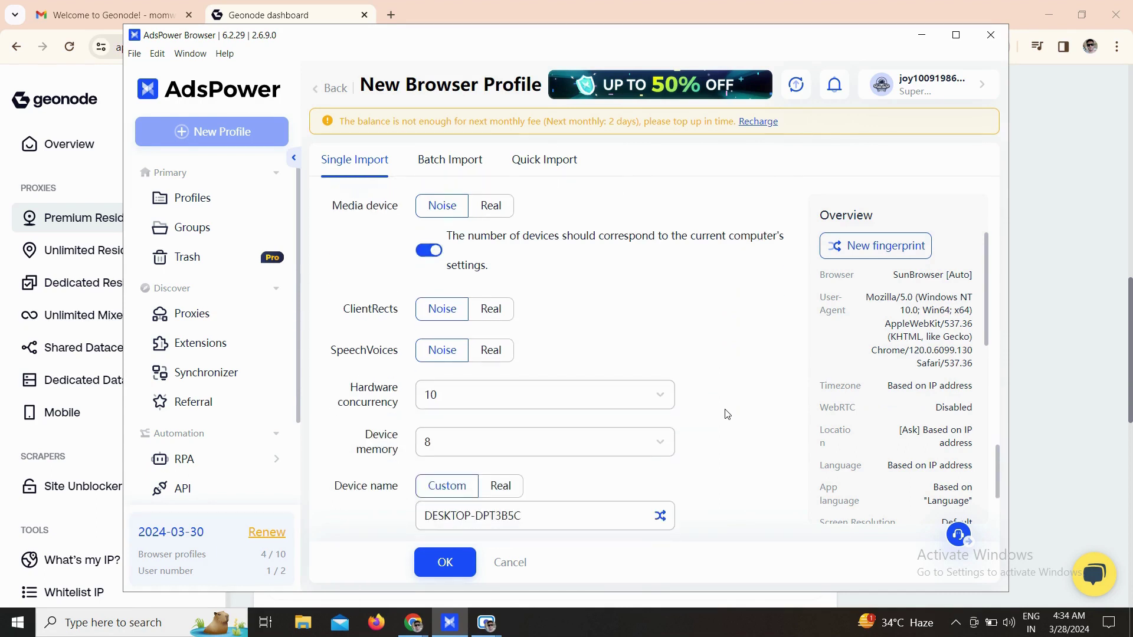
scroll(728, 415, down, 3)
scroll(728, 414, up, 1)
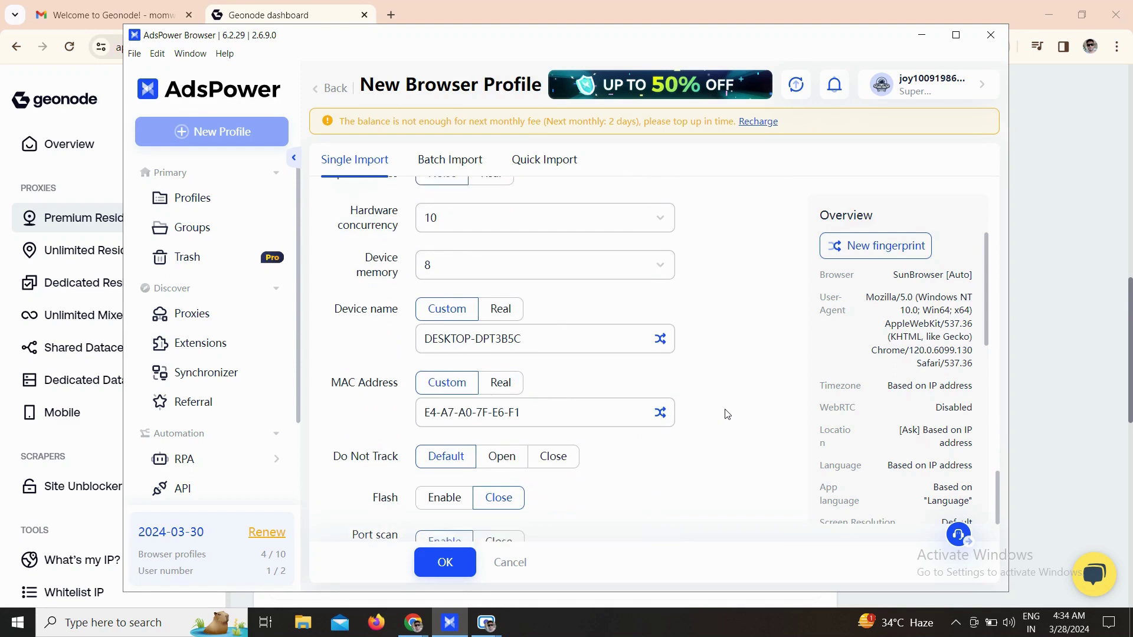
Generate a new random device name and a new random MAC address for the profile.
click(661, 342)
click(661, 342)
click(661, 341)
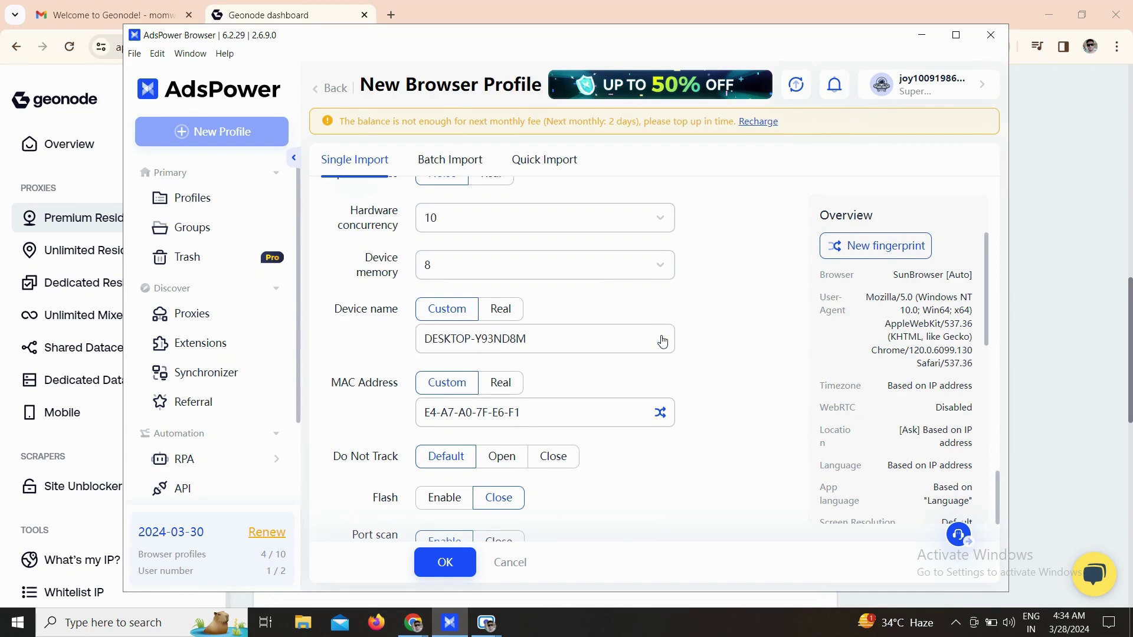
click(660, 414)
click(660, 414)
Generate a new fingerprint for the whole profile and save the USA Testing profile.
scroll(724, 419, down, 1)
scroll(725, 418, down, 1)
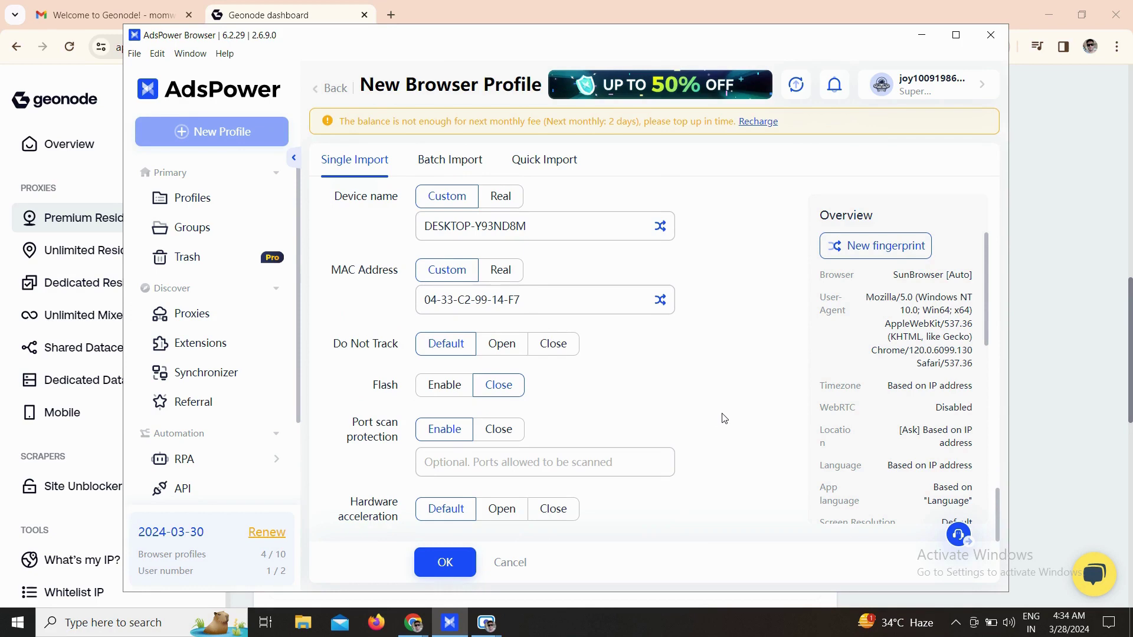
click(888, 254)
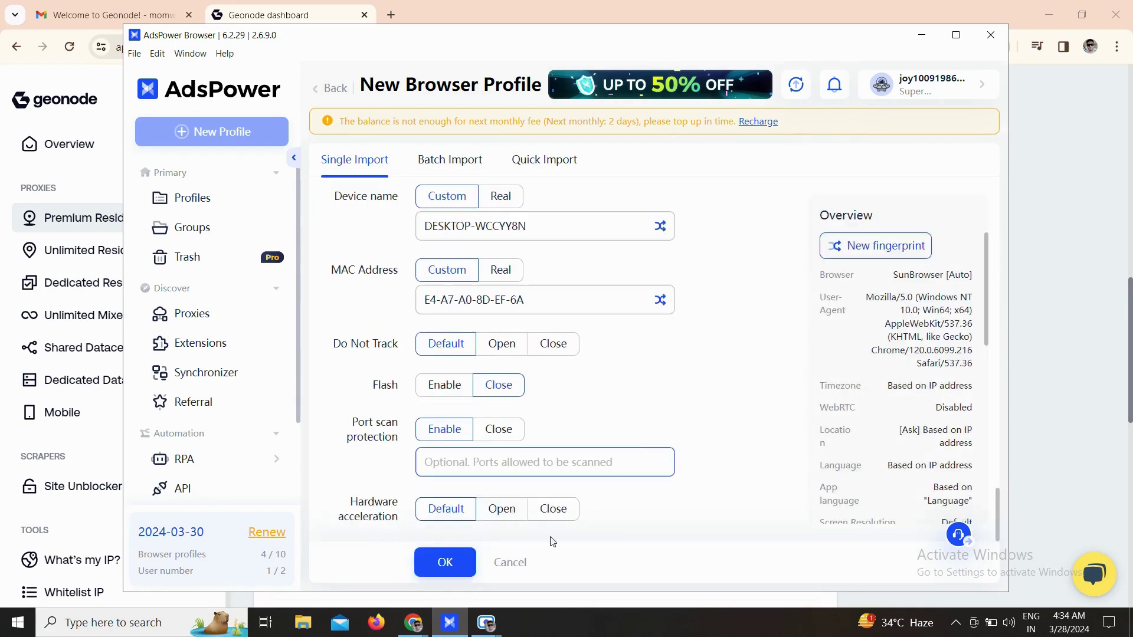
click(439, 562)
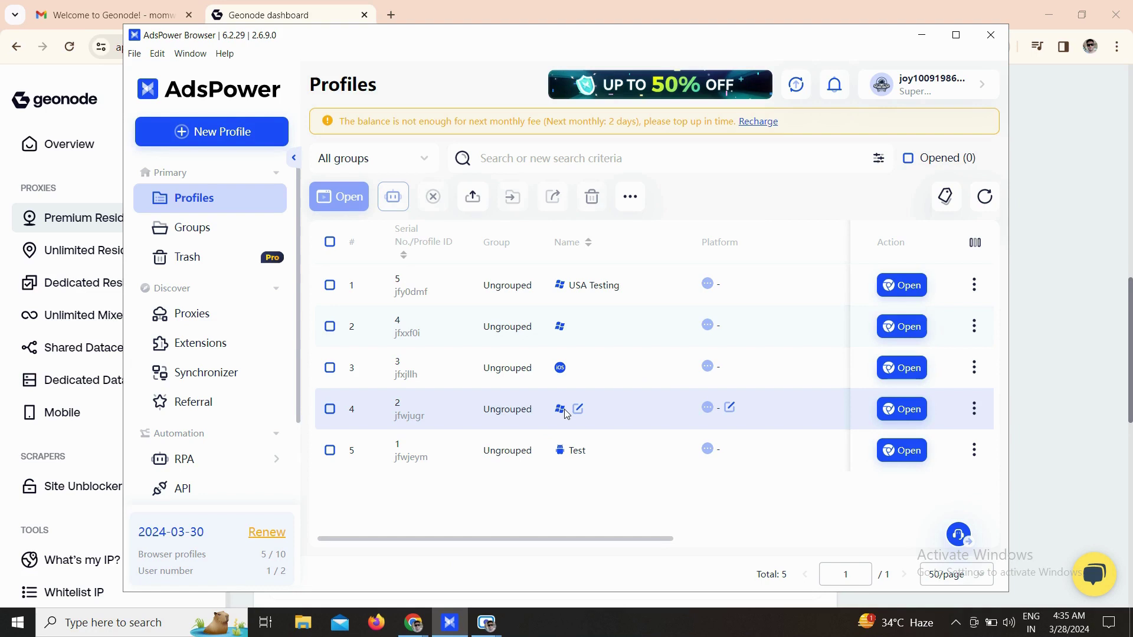
Open the USA Testing profile for editing to view its settings and confirm back to the profile list.
click(975, 285)
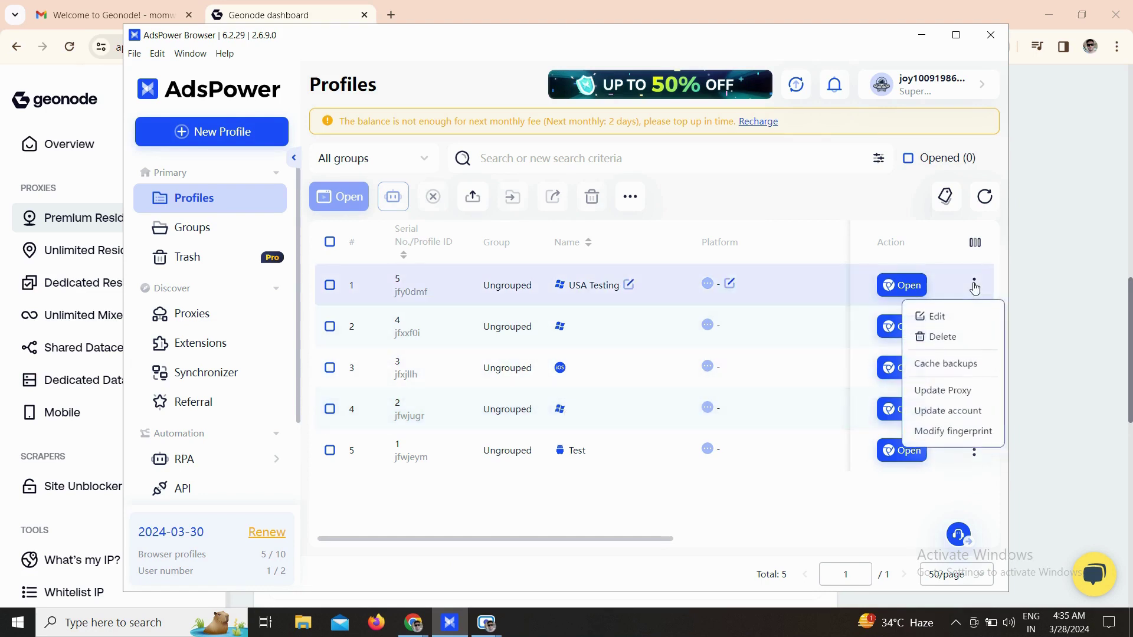
click(951, 319)
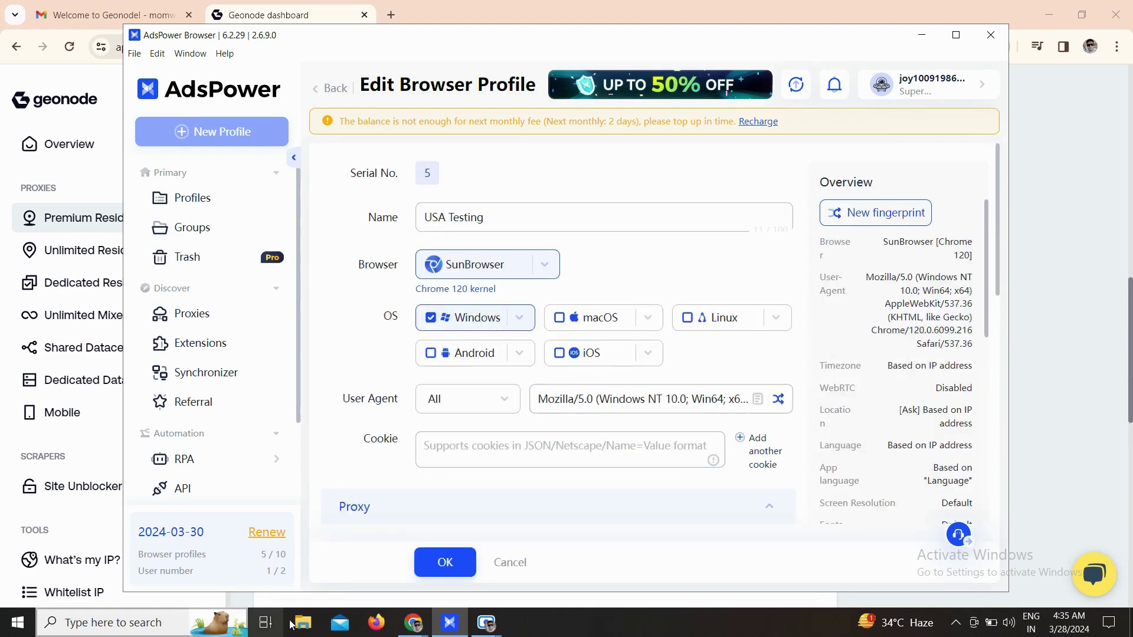
click(471, 578)
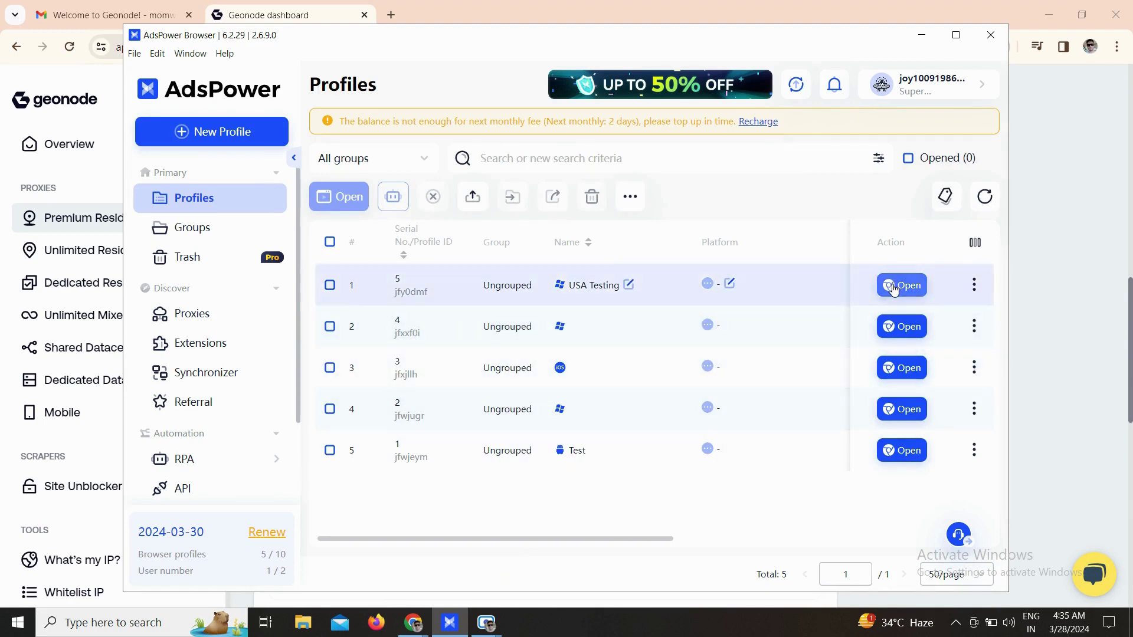
Launch the USA Testing profile's browser, examine its IP location, account and fingerprint information, and open a new tab.
click(894, 290)
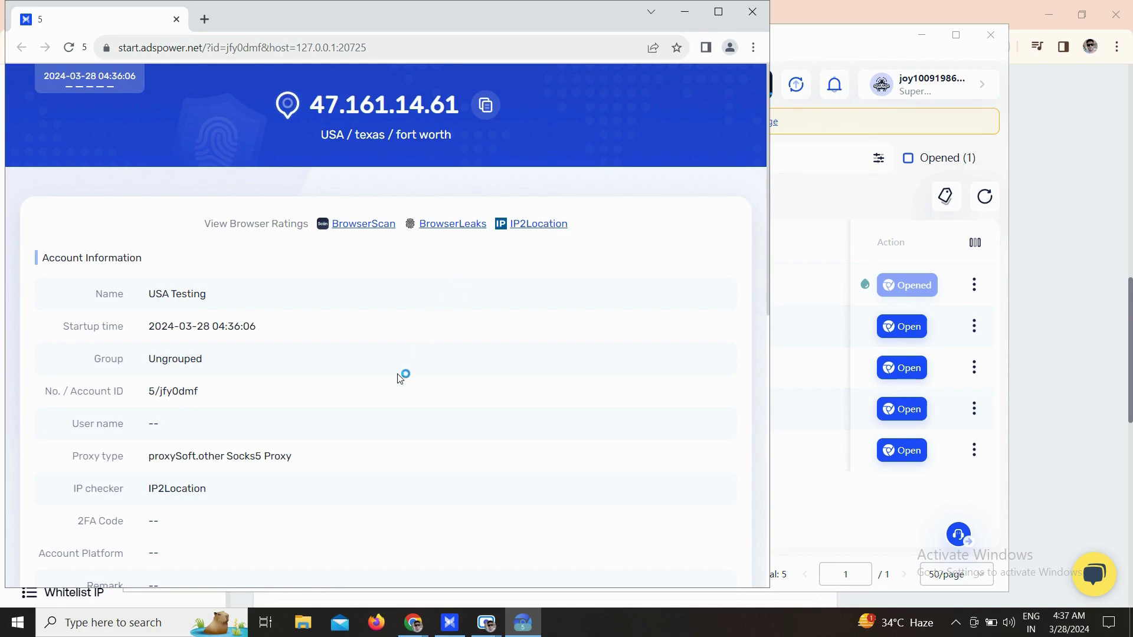
scroll(399, 379, down, 4)
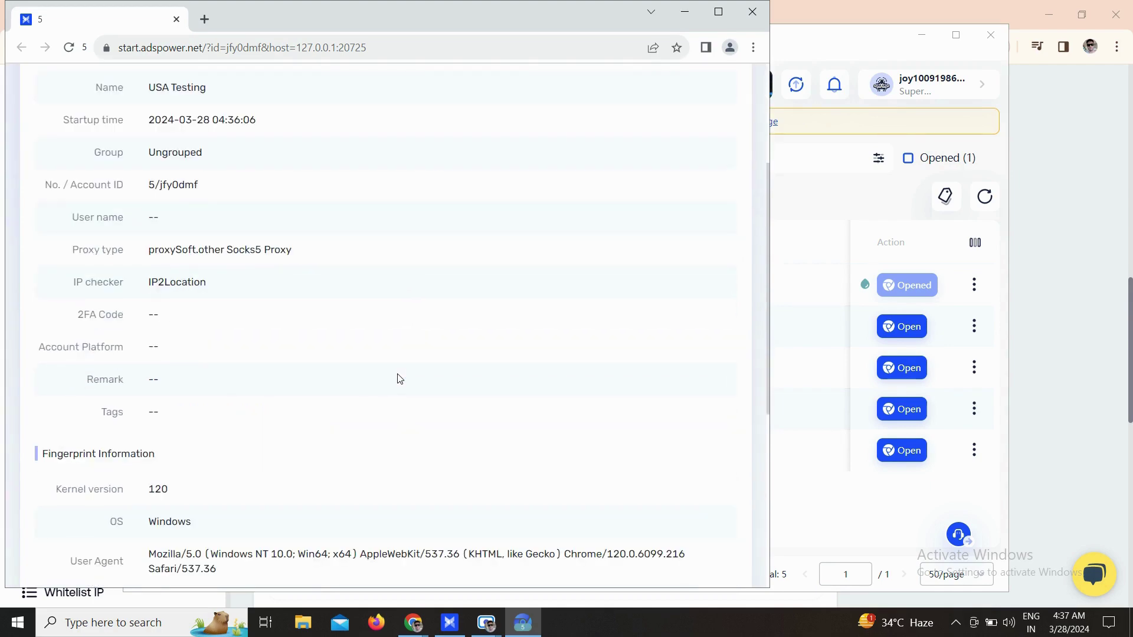
click(207, 22)
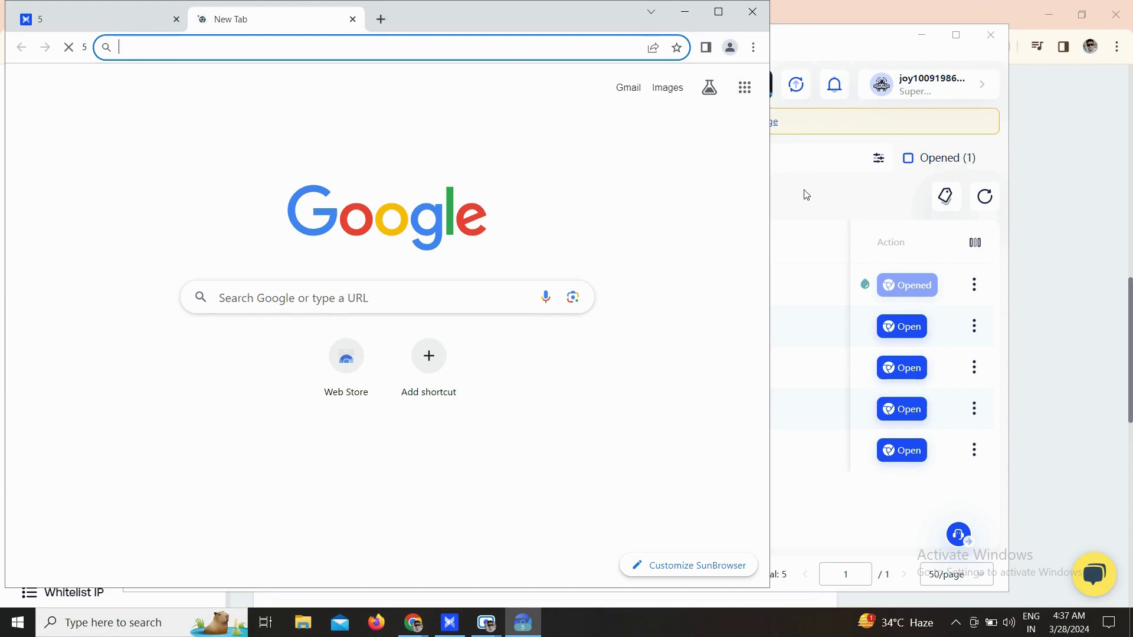
Close the USA Testing browser window and switch back to the Geonode dashboard in Chrome.
click(753, 13)
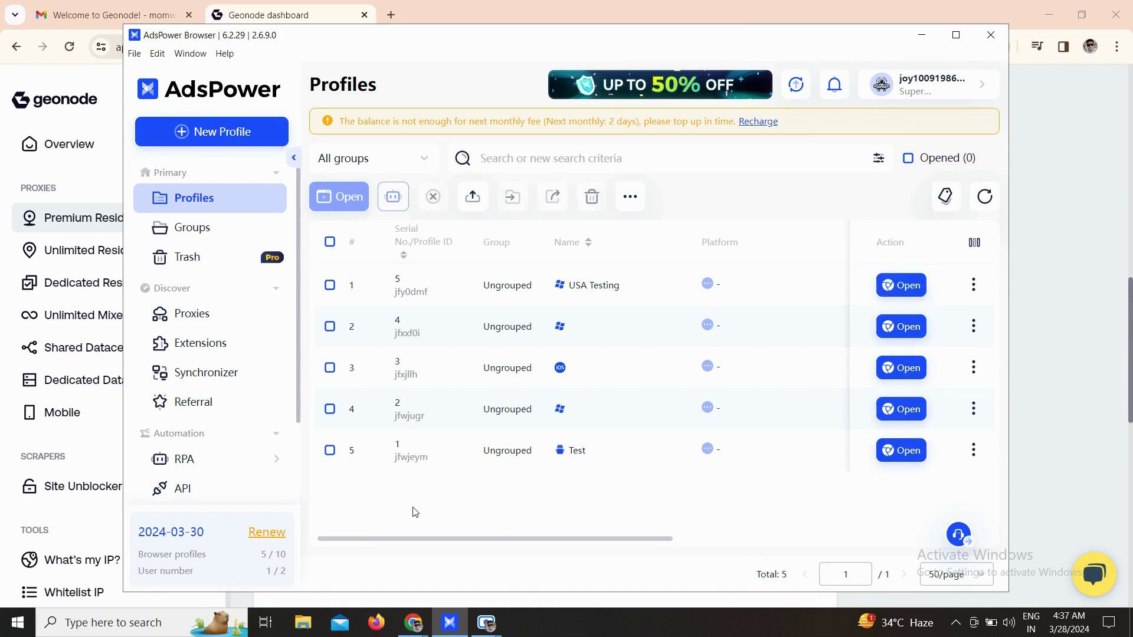
click(293, 19)
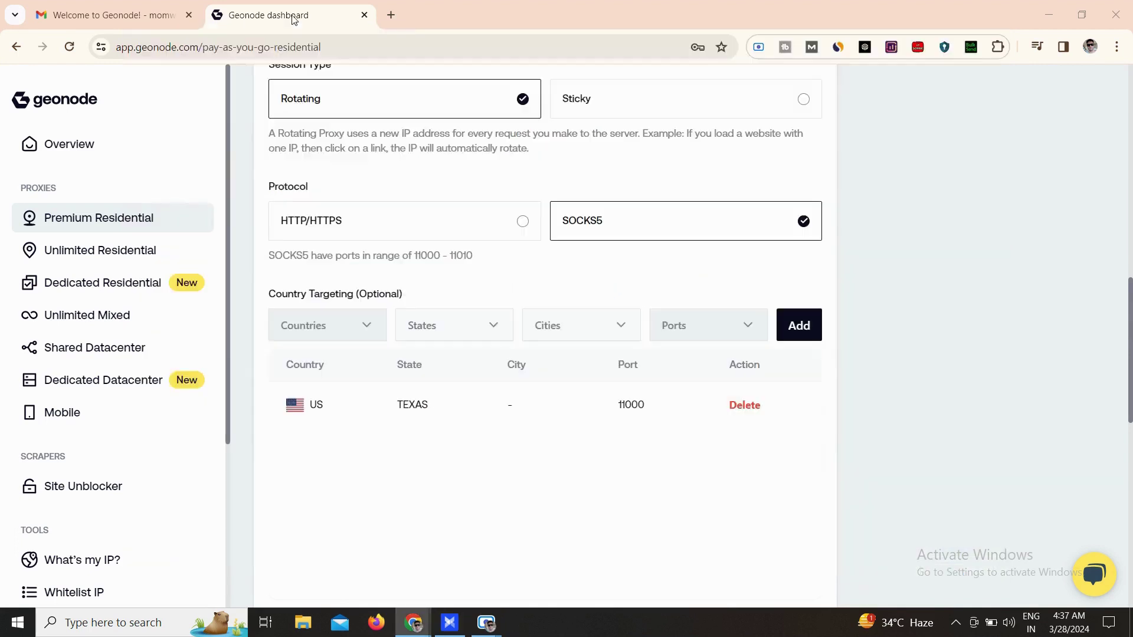